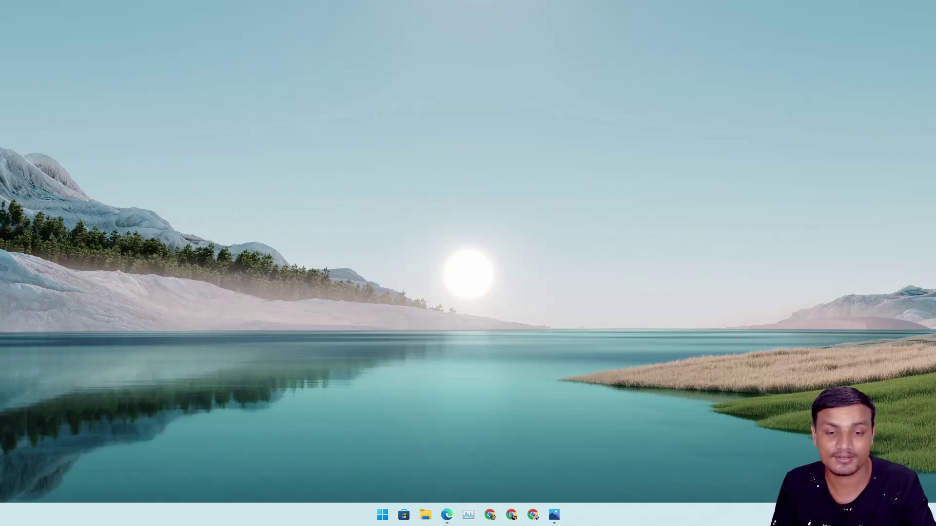
Launch Photos from the taskbar and shift its window slightly left to show the September 2021 Collection
left_click(553, 514)
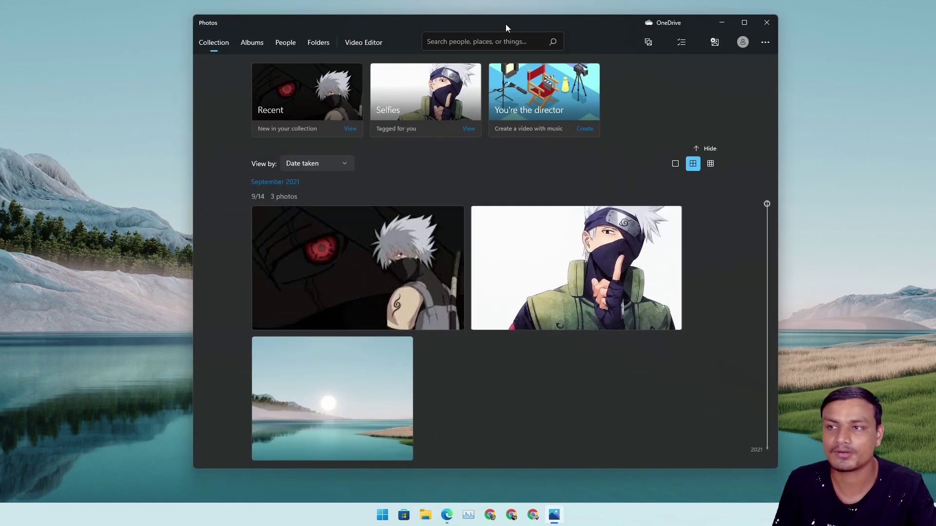
left_click_drag(502, 25, 490, 25)
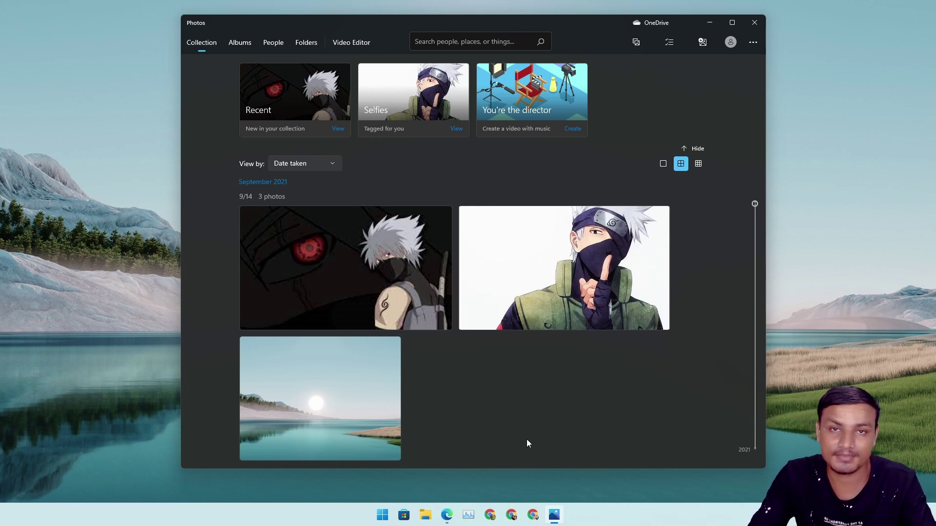
Switch to the HiDrive share page offering the 196.4 MB Photos AppxBundle
left_click(447, 515)
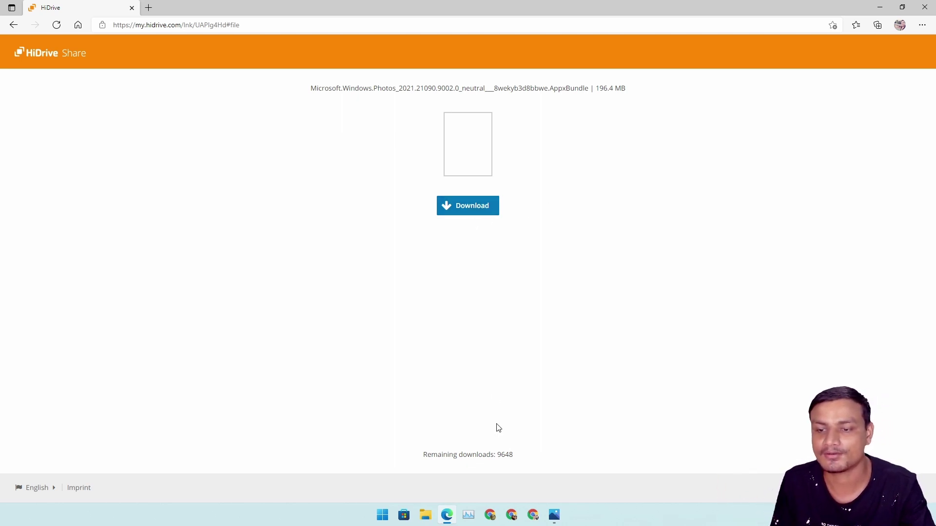
Run the Photos AppxBundle from Downloads, then close the installer reporting Photos already installed
left_click(425, 516)
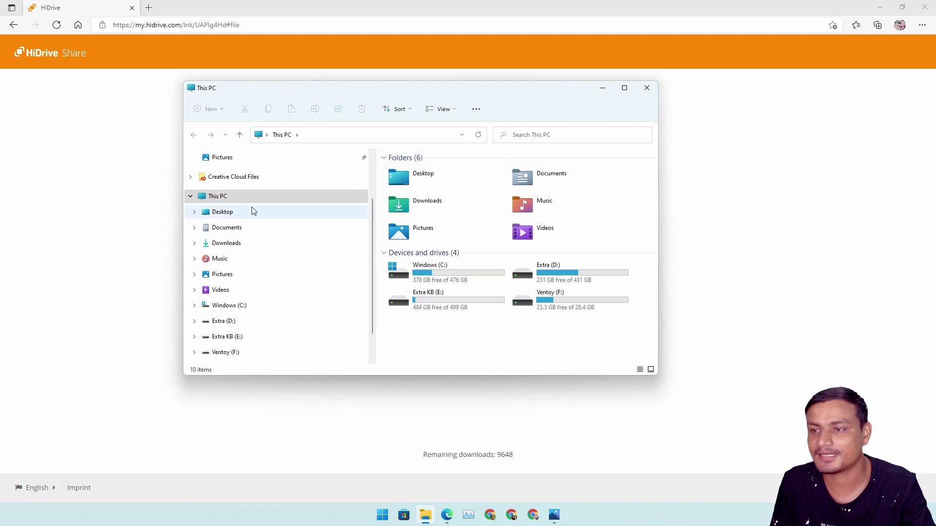
left_click(235, 244)
left_click(476, 186)
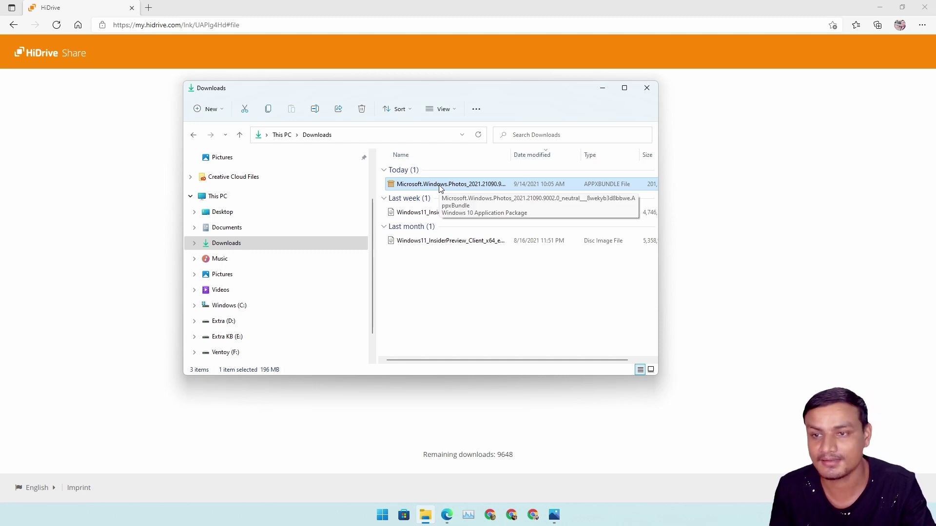
double_click(440, 186)
left_click_drag(192, 49, 381, 86)
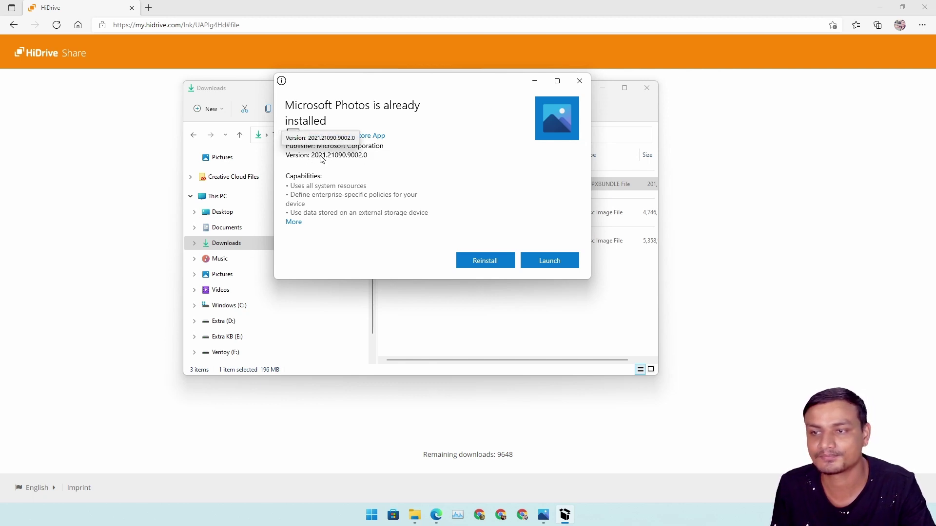
left_click(579, 83)
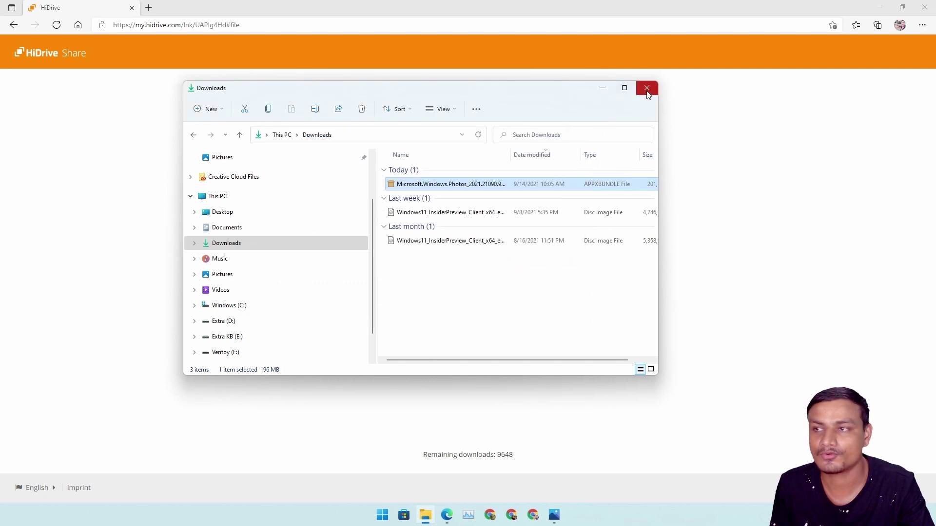
Close the File Explorer Downloads window, leaving the HiDrive share page visible
left_click(647, 93)
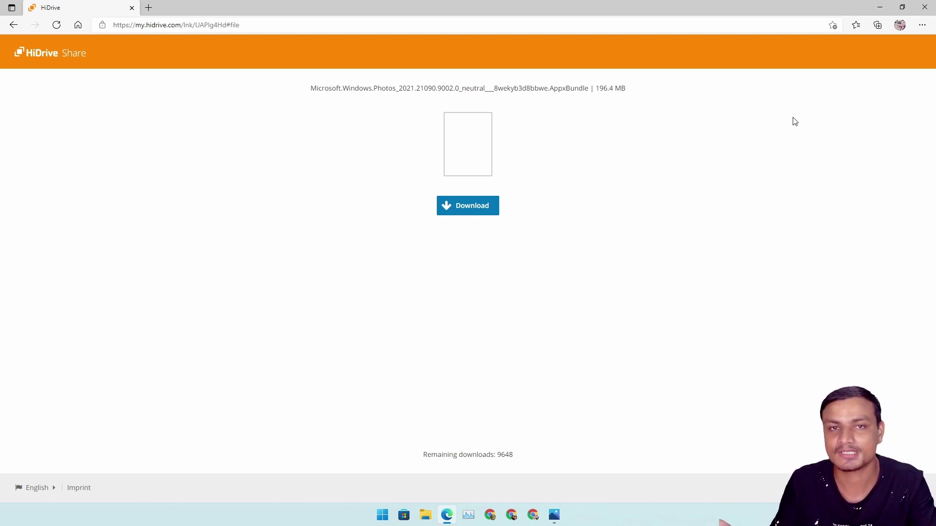
Close Edge, browse the Albums, People and Video Editor pages, then return to Collection
left_click(924, 7)
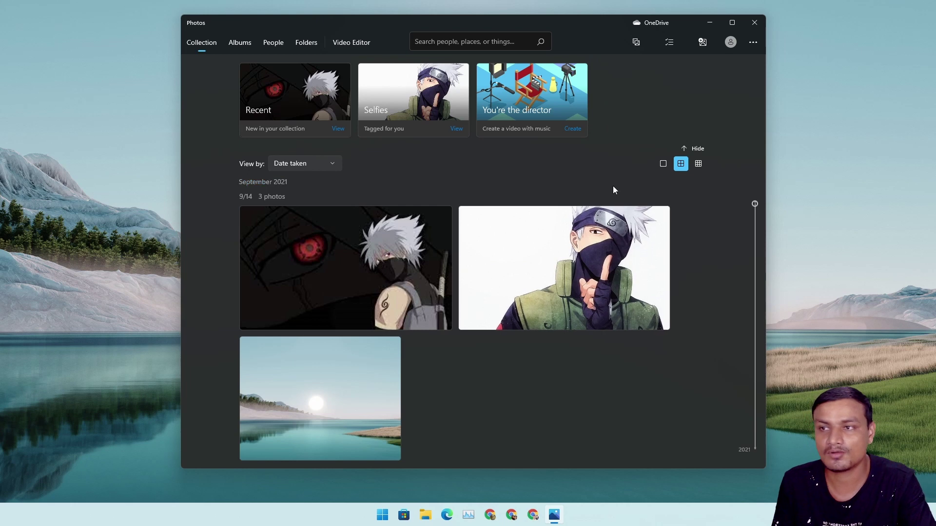
left_click(239, 42)
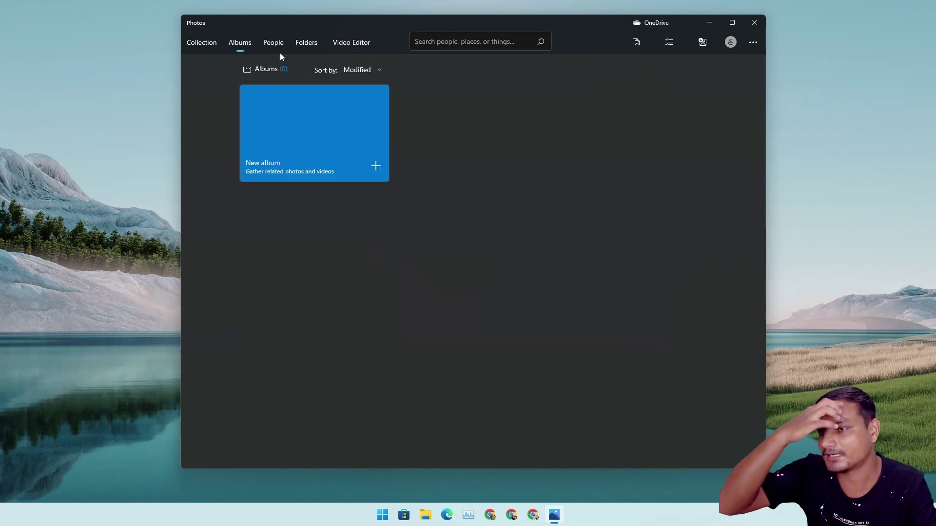
left_click(271, 43)
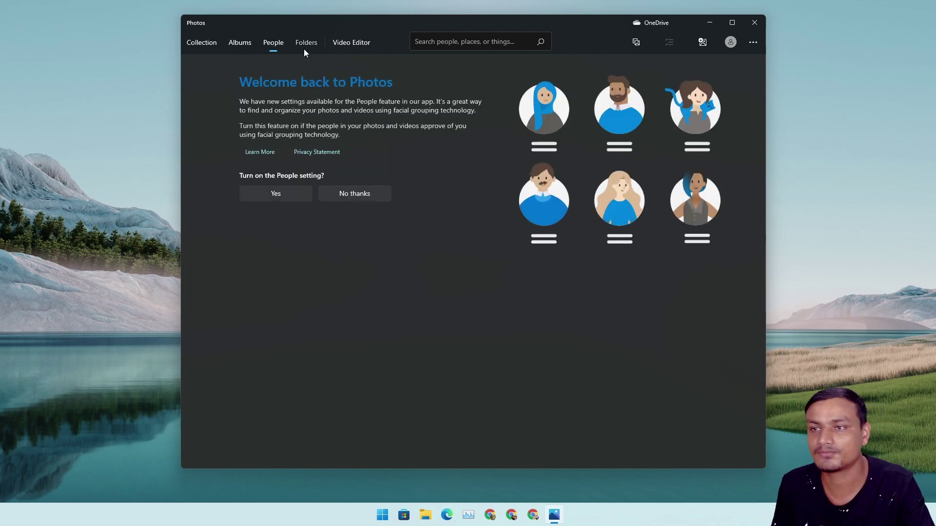
left_click(362, 45)
left_click(195, 43)
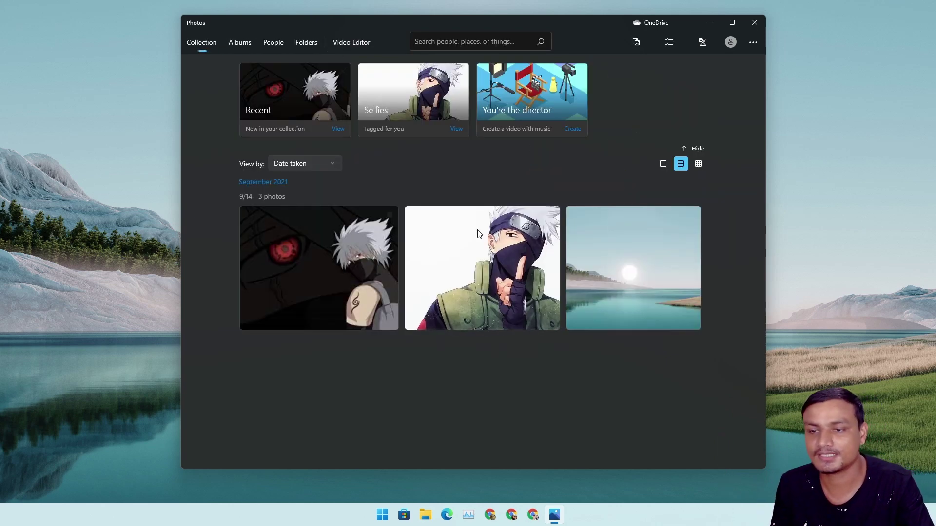
Open the Kakashi wallpaper, zoom in and back out, then rotate it 90° and back upright
left_click(476, 271)
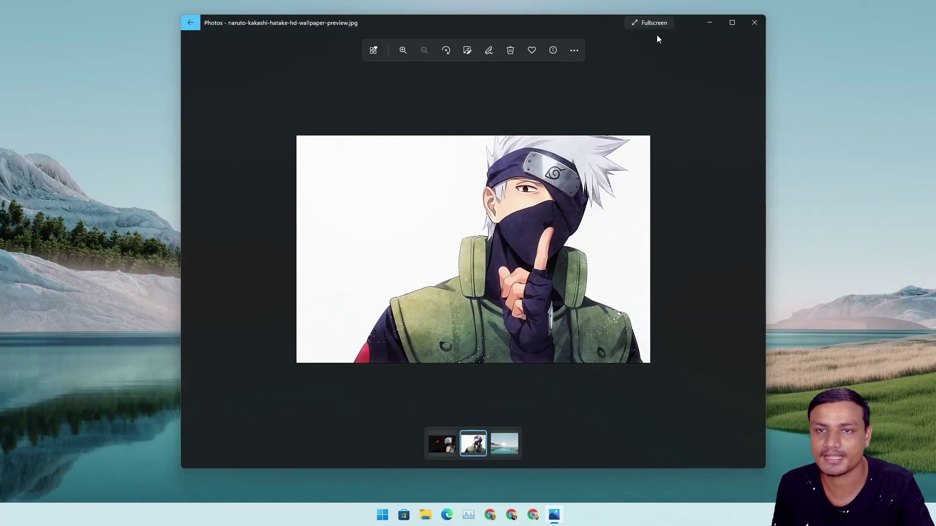
left_click_drag(554, 26, 467, 38)
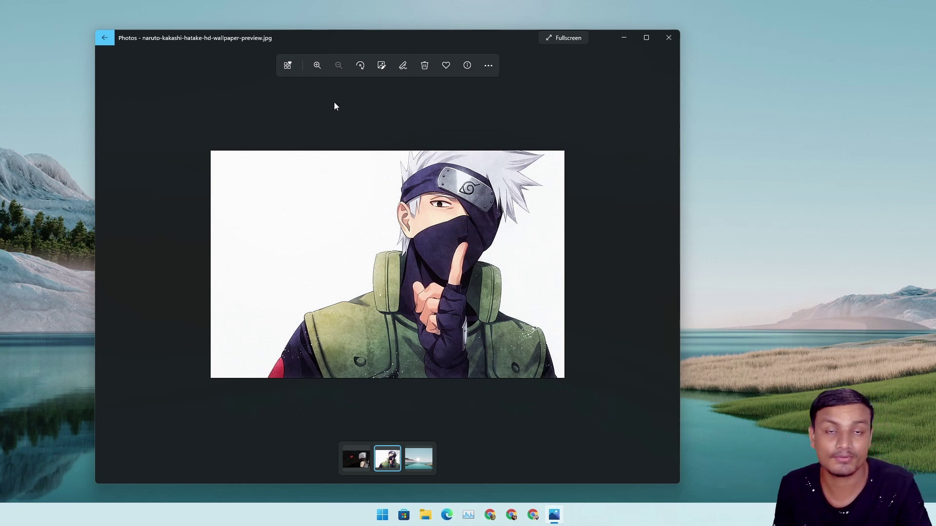
left_click(316, 66)
left_click(316, 67)
left_click(335, 69)
left_click(336, 69)
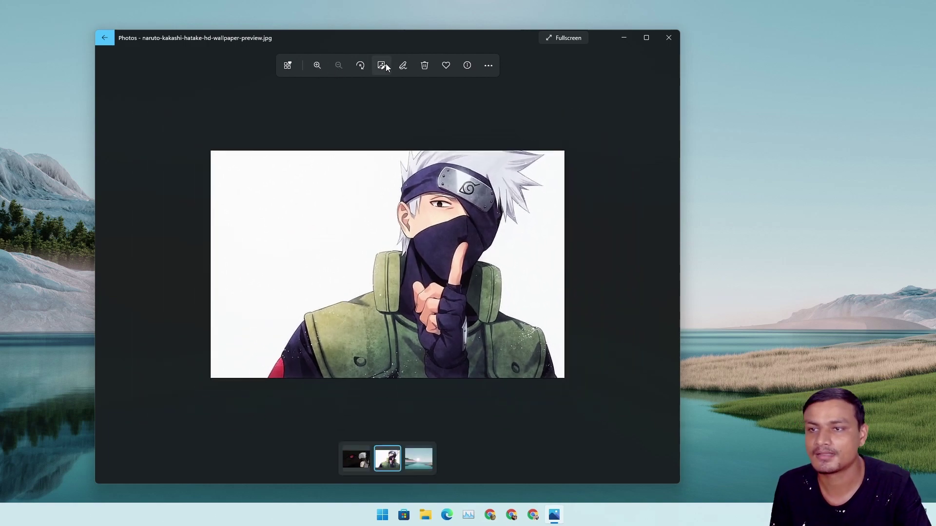
left_click(361, 65)
left_click(361, 65)
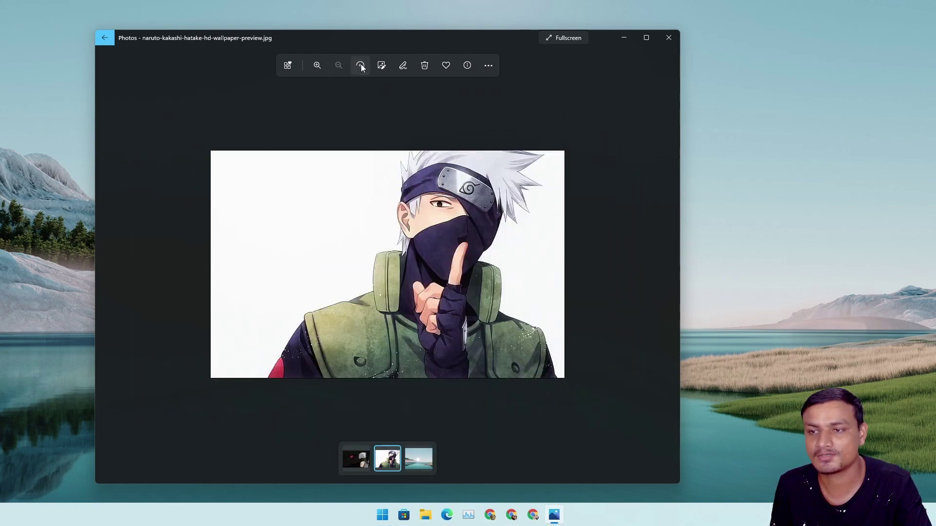
Enter Edit image and set the Crop & rotate Straightening slider to -2°
left_click(383, 66)
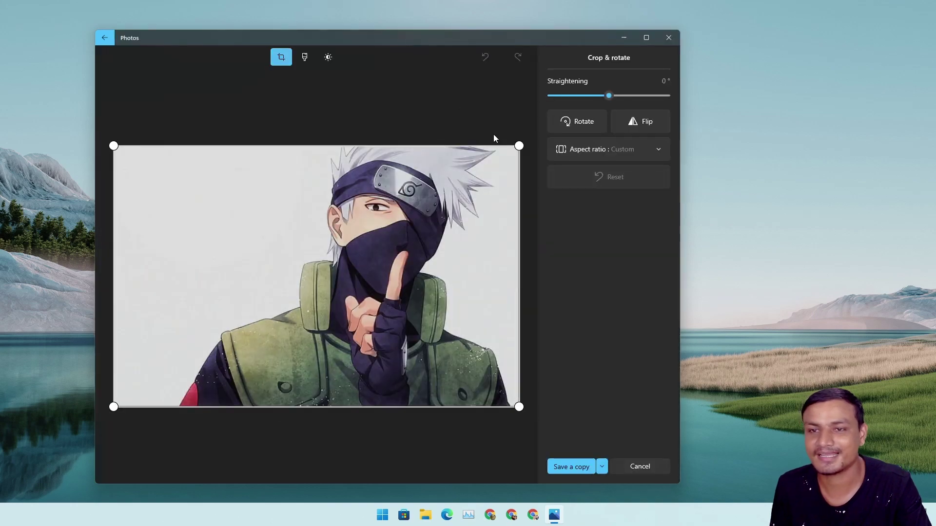
mouse_move(609, 92)
left_mouse_down()
mouse_move(595, 95)
mouse_move(612, 97)
left_mouse_up()
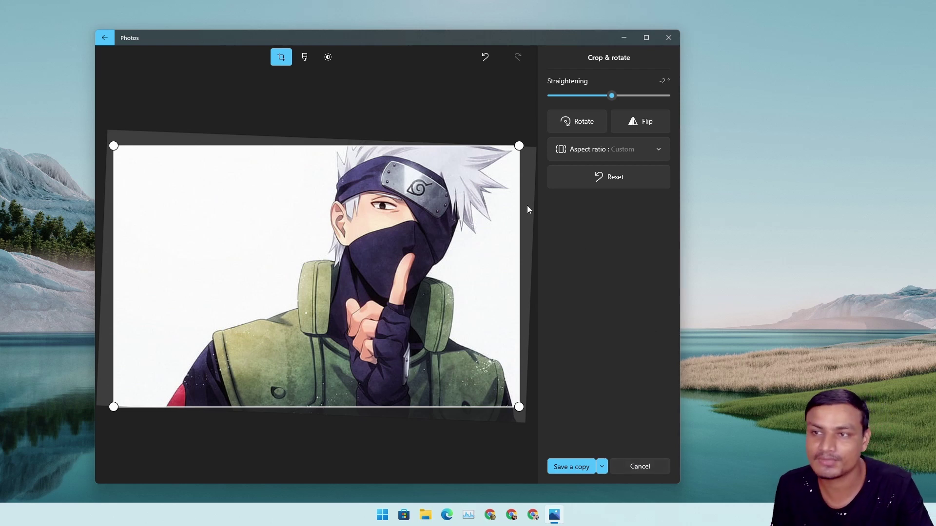
Preview the Sahara, Denim and Icarus filters, then return to Original
left_click(305, 58)
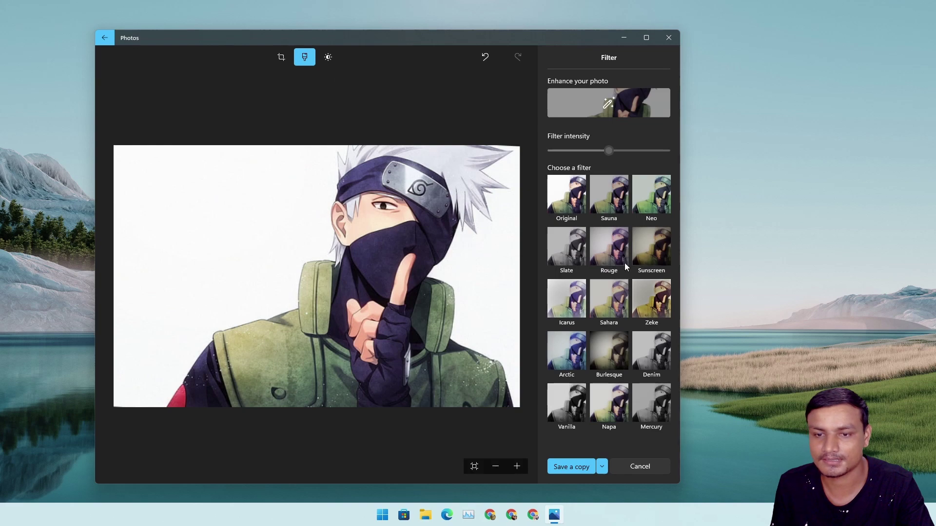
left_click(604, 294)
left_click(648, 351)
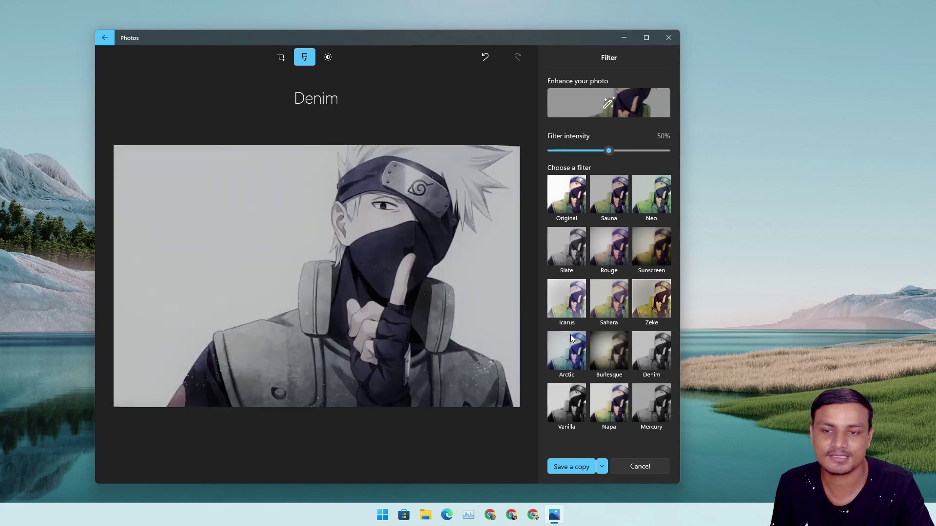
left_click(566, 300)
left_click(561, 197)
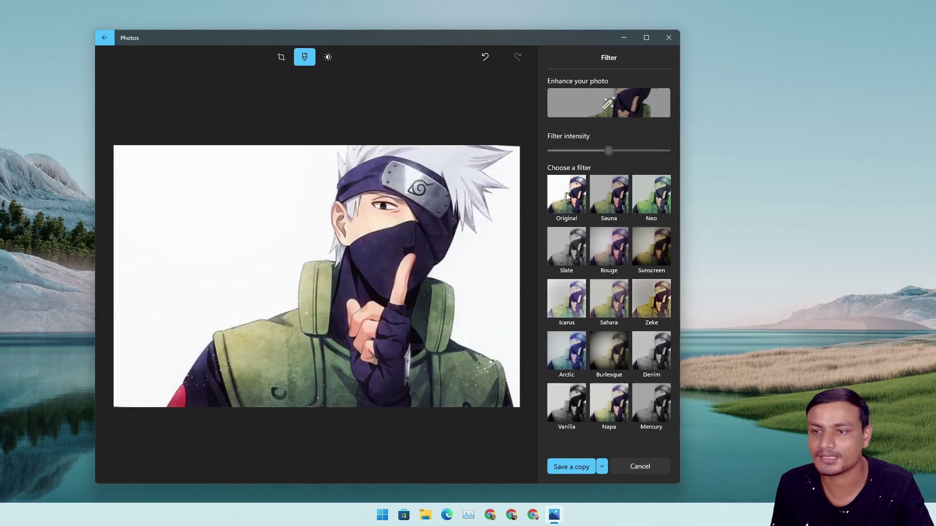
Glance at the Adjustments panel, then leave the editor without saving changes
left_click(105, 38)
left_click(422, 281)
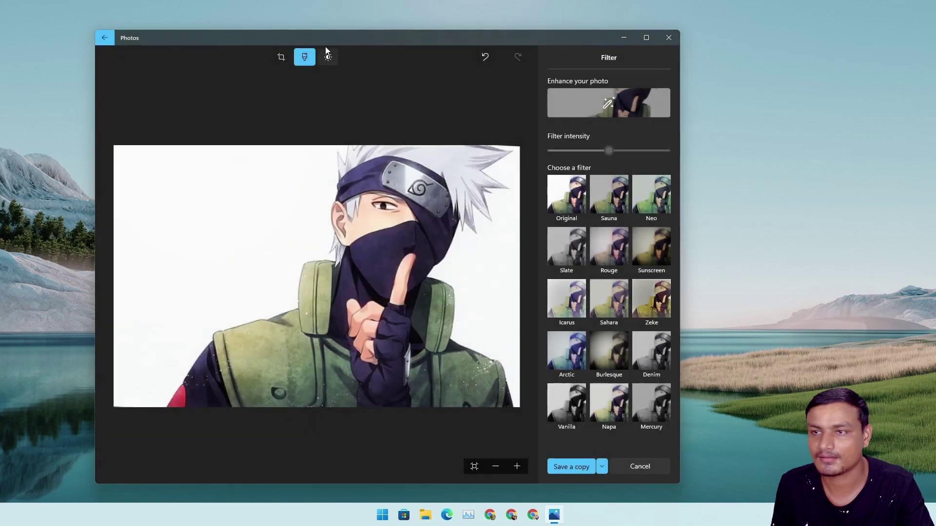
left_click(328, 57)
left_click(106, 38)
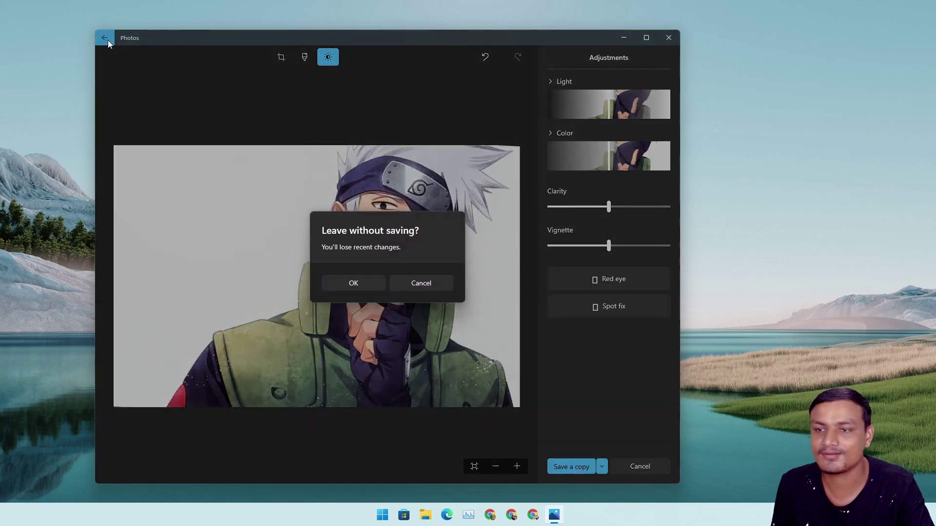
left_click(371, 284)
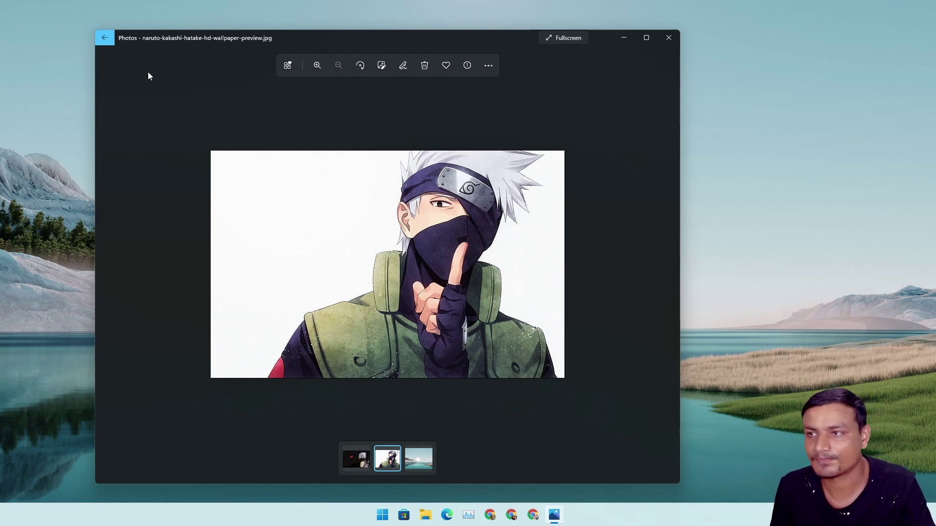
Reopen the Kakashi image, check its Info (48.4 KB, 728 x 469) and the more-options menu
left_click(105, 38)
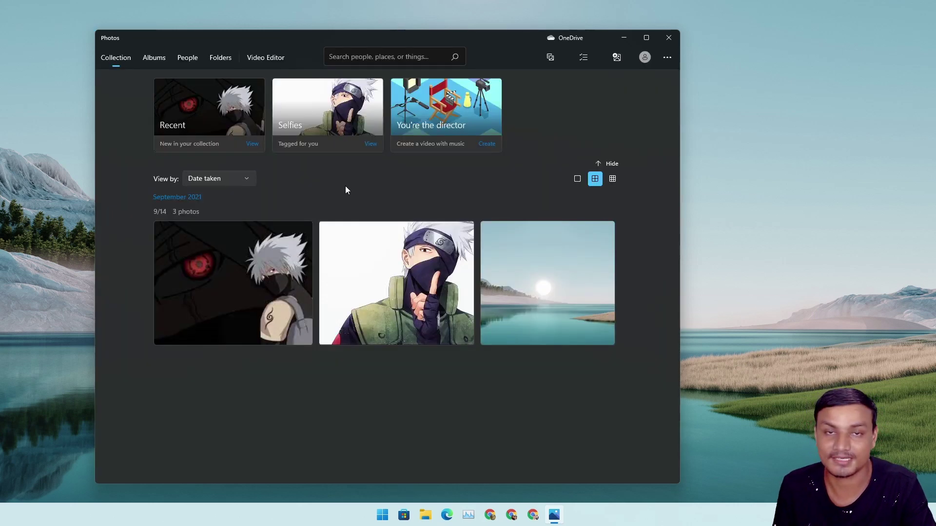
left_click(390, 321)
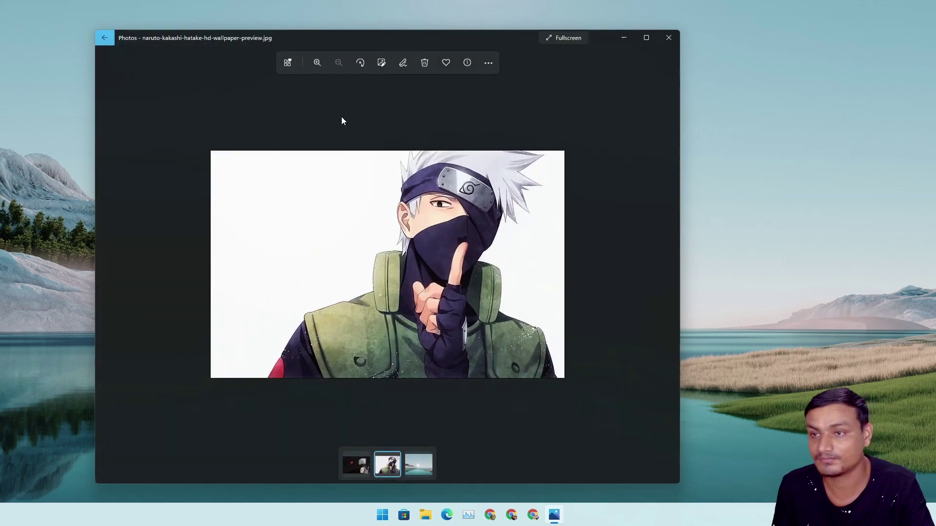
left_click(469, 68)
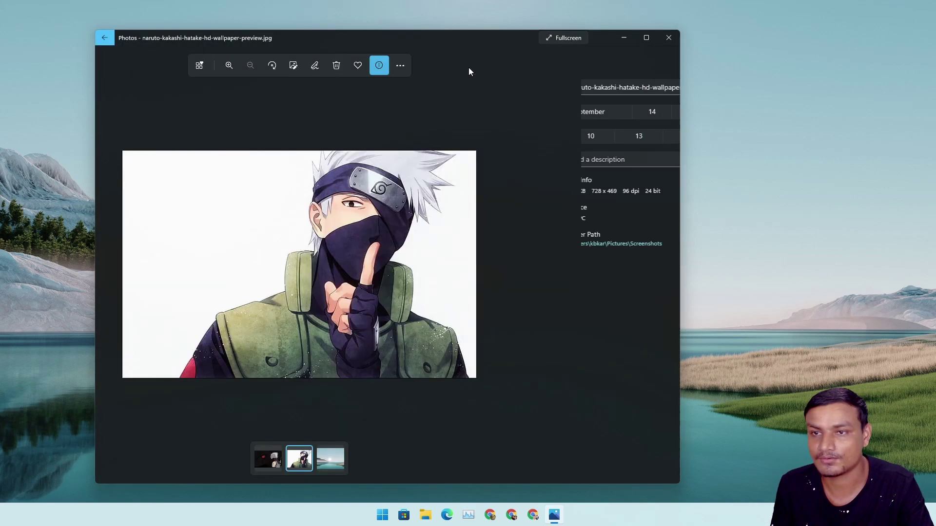
left_click(403, 68)
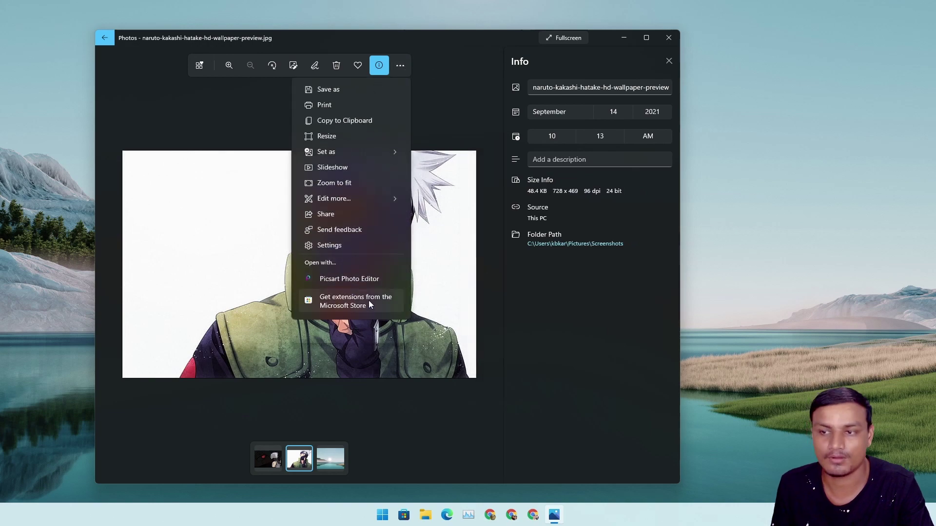
key("Escape")
key("Escape")
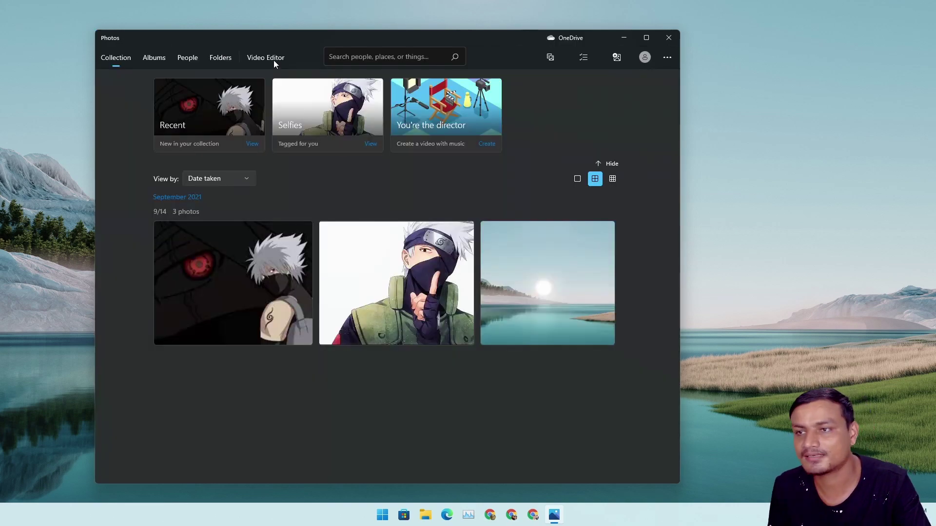
In Video Editor, peek into the existing 'New video' project, then expand the extra ways to start a video
left_click(274, 59)
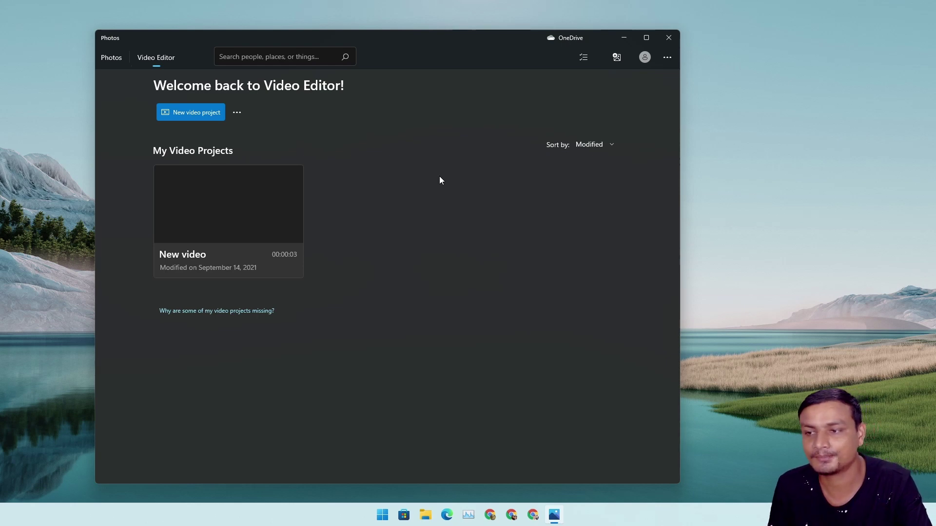
left_click(197, 222)
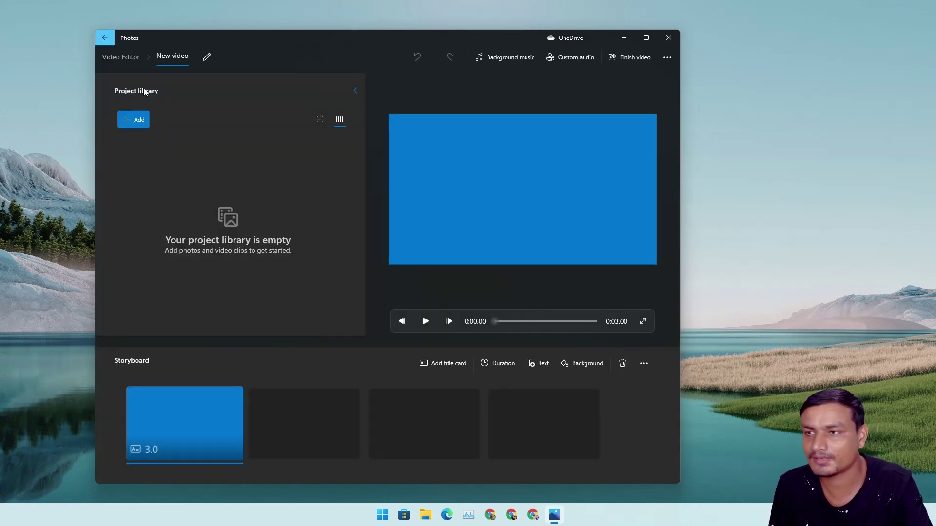
left_click(104, 37)
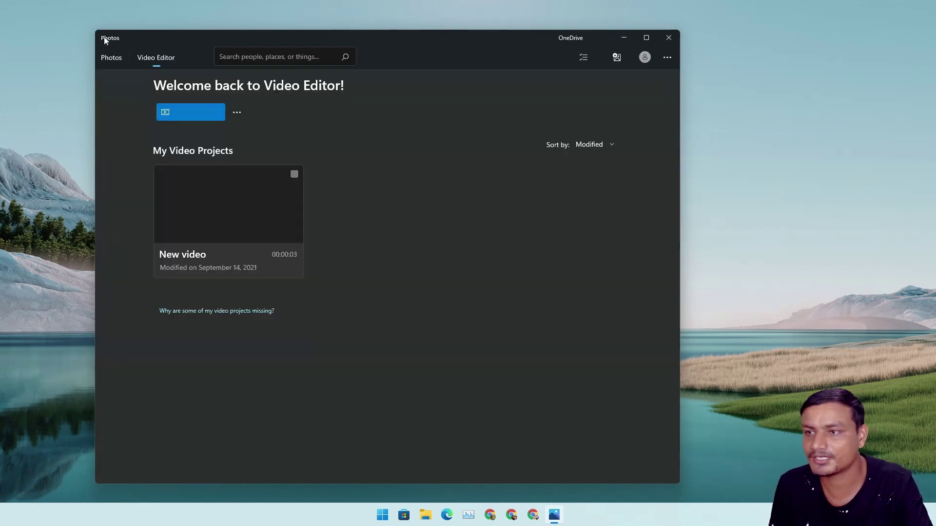
left_click(236, 116)
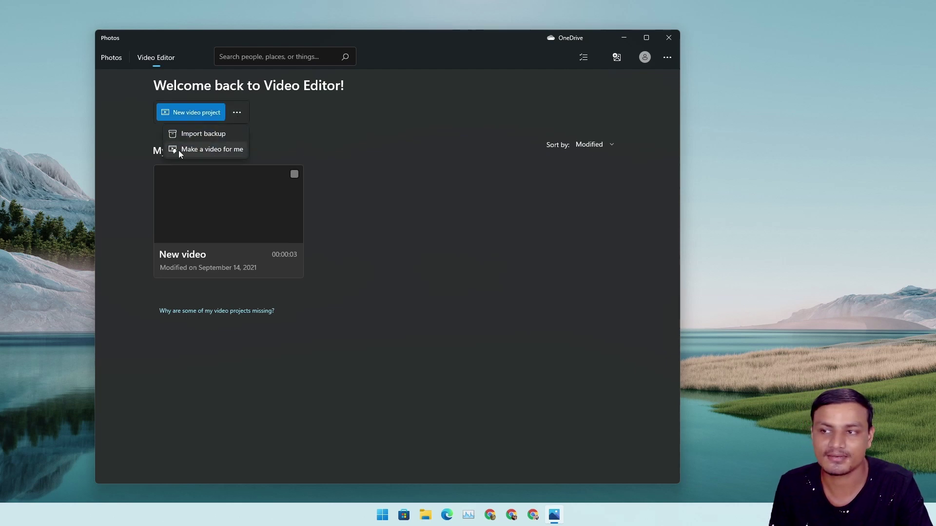
Auto-generate a video named 'TEsting' from the first, second and lake images
left_click(214, 149)
left_click(350, 229)
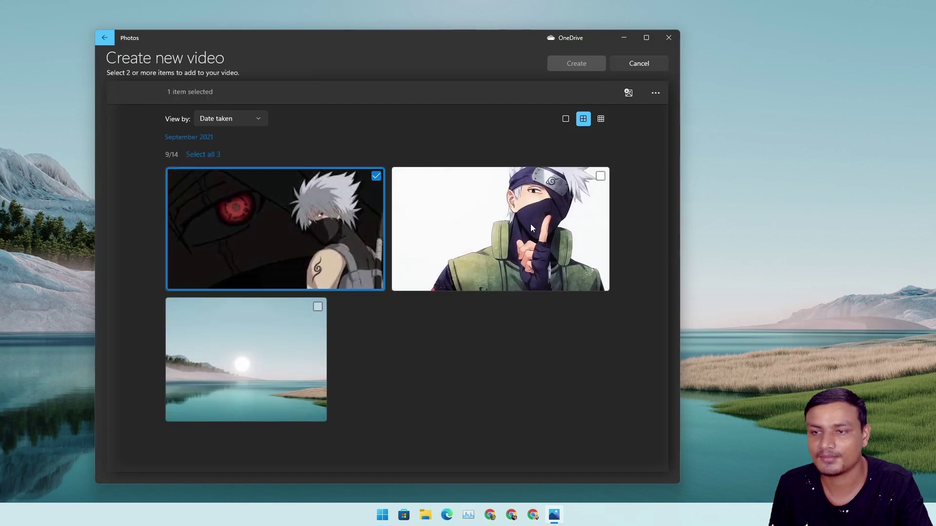
left_click(530, 223)
left_click(318, 337)
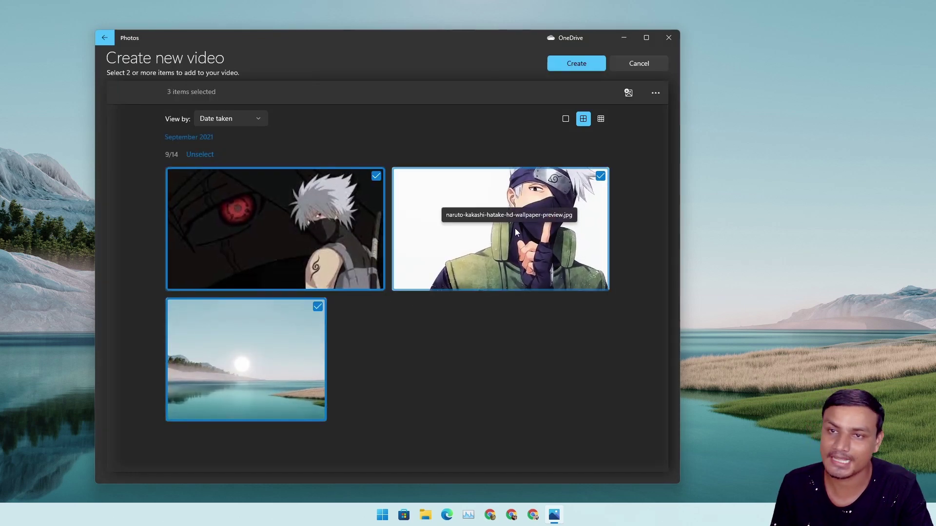
left_click(576, 64)
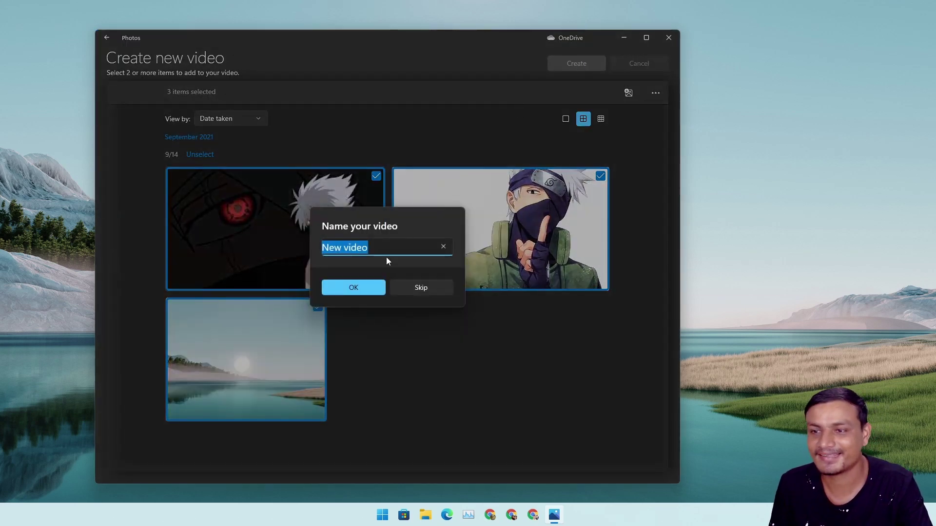
type("TE")
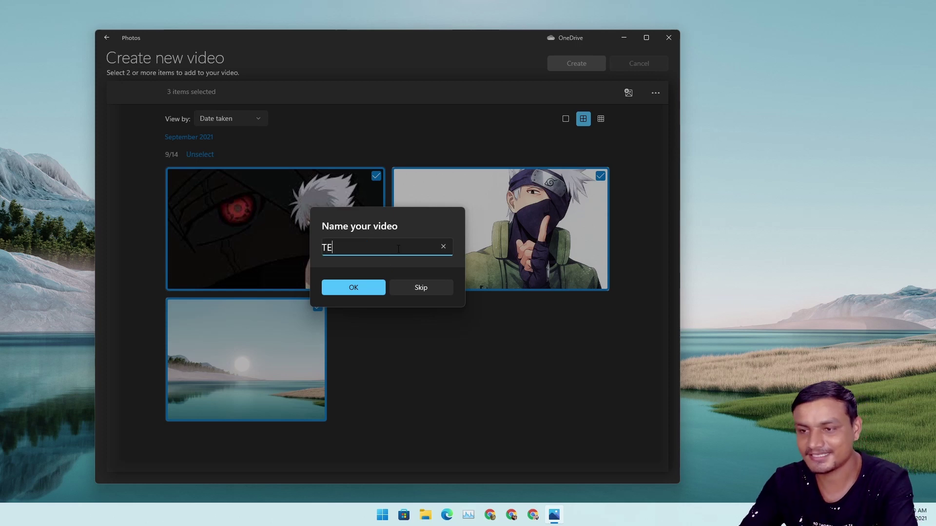
type("sting")
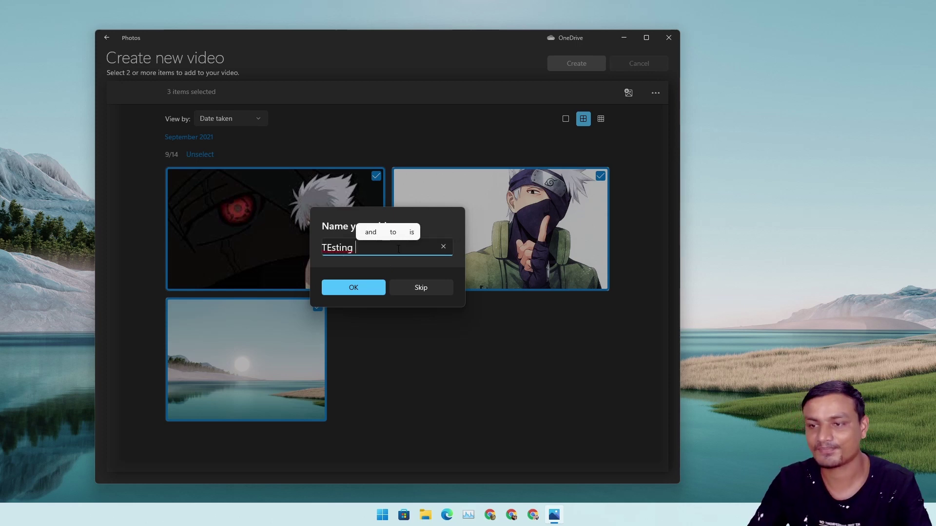
left_click(368, 288)
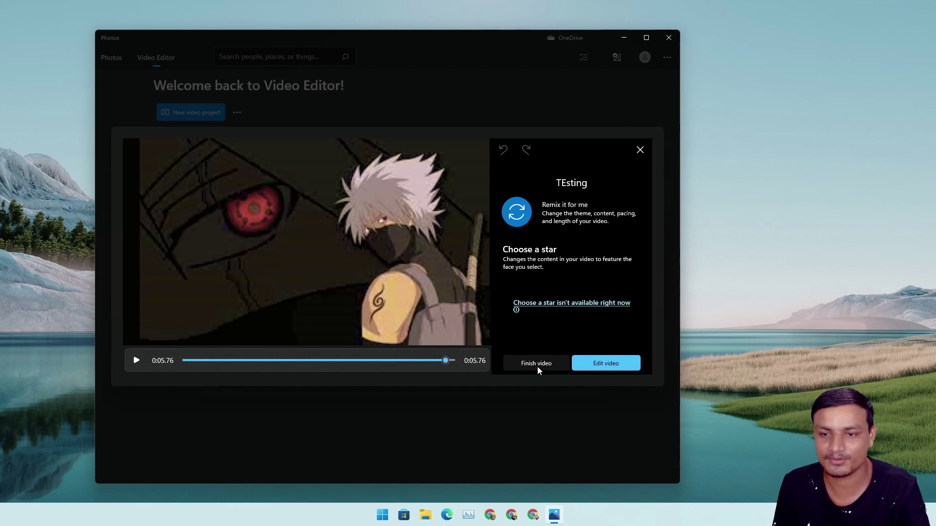
Open the TEsting video, then start a default-named new project and return to the projects home
left_click(597, 360)
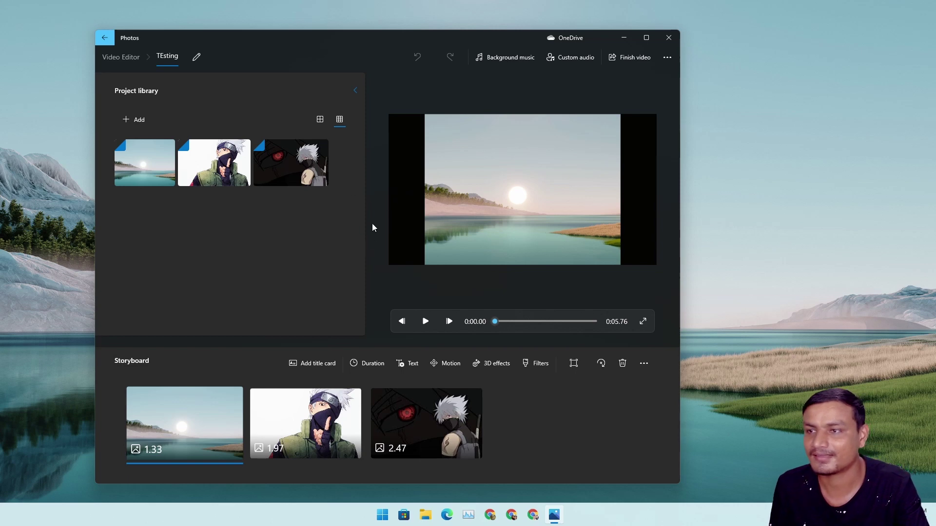
left_click(113, 58)
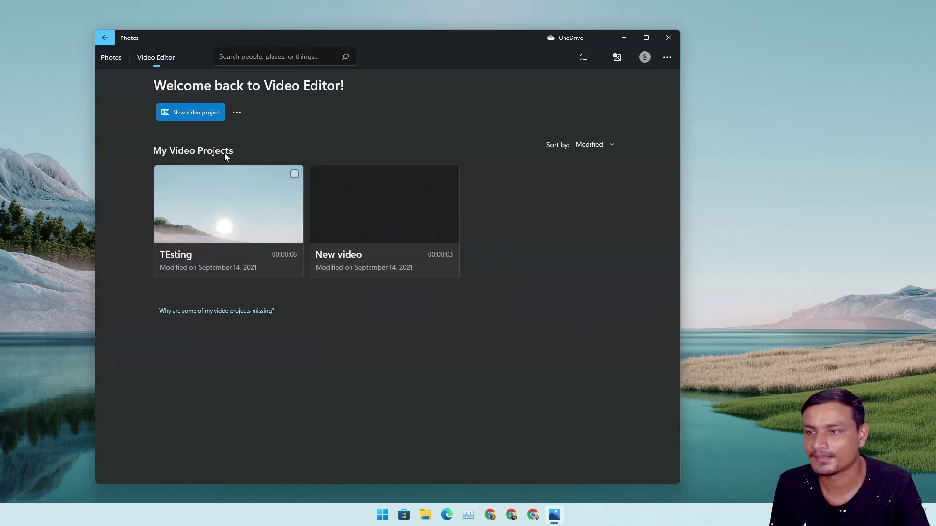
left_click(196, 112)
left_click(375, 288)
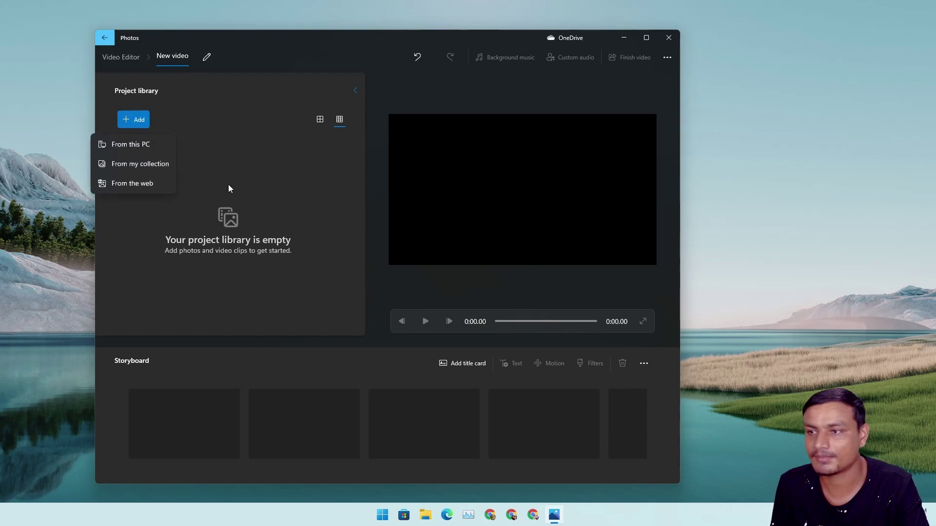
left_click(248, 157)
left_click(117, 58)
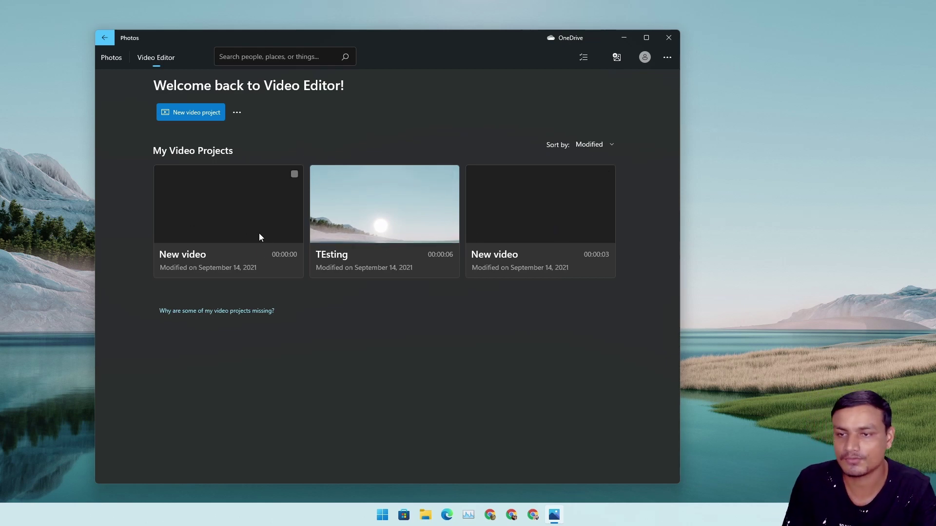
Open the 'New video' project and play, then pause, its title card preview
left_click(542, 229)
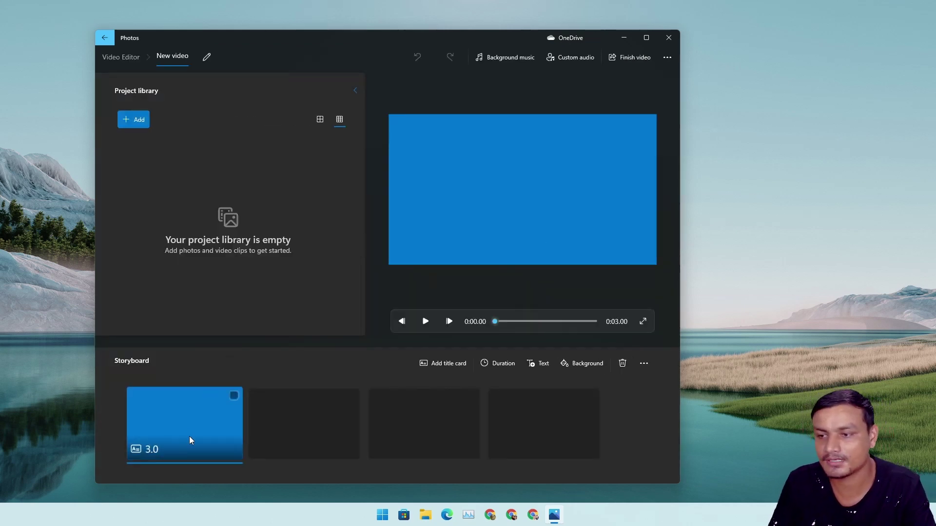
left_click(426, 321)
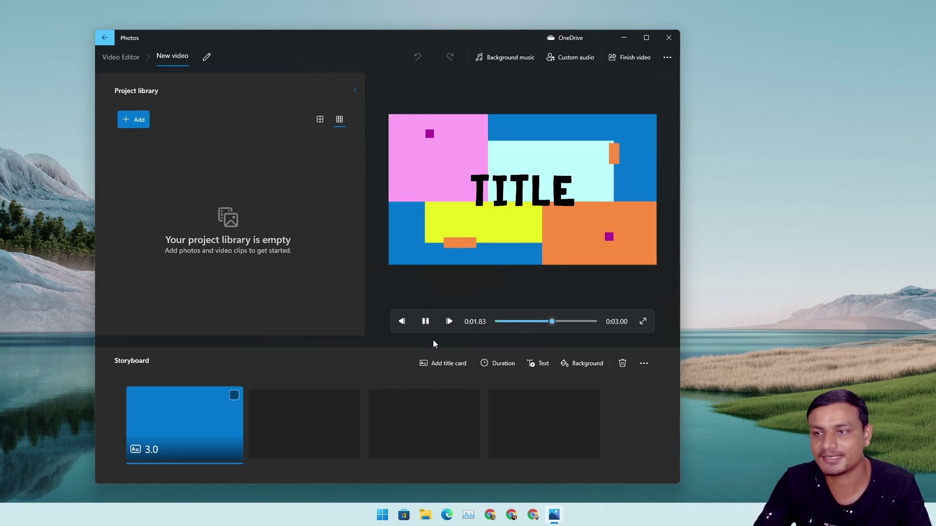
key("space")
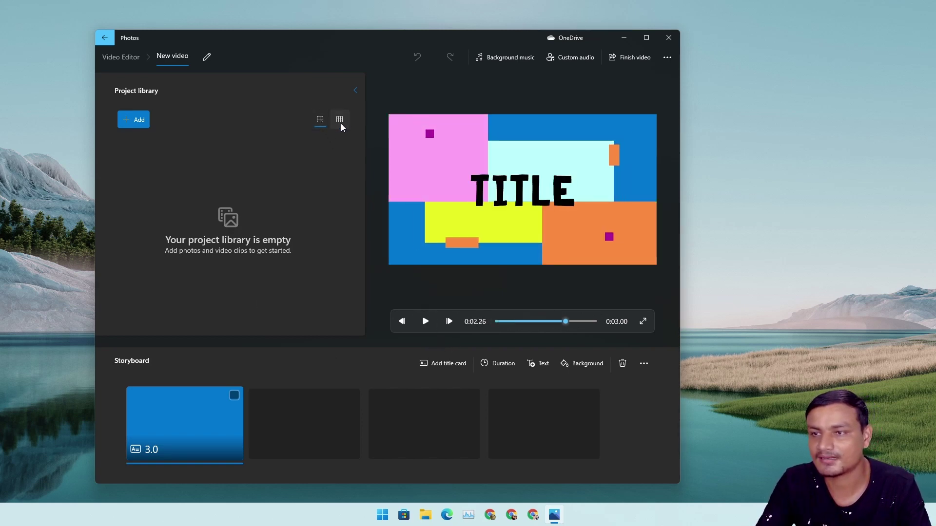
Add the Kakashi image from the collection and drag it into the storyboard after the title card
left_click(133, 122)
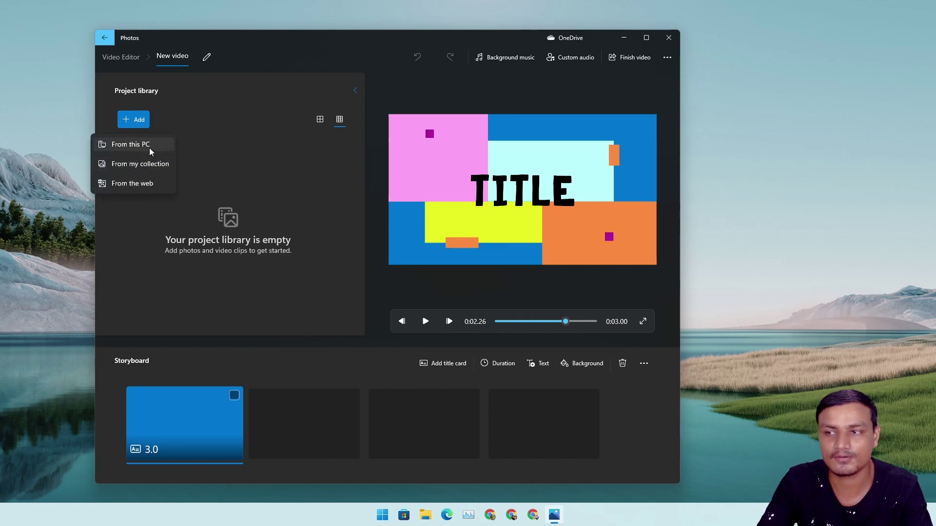
left_click(157, 164)
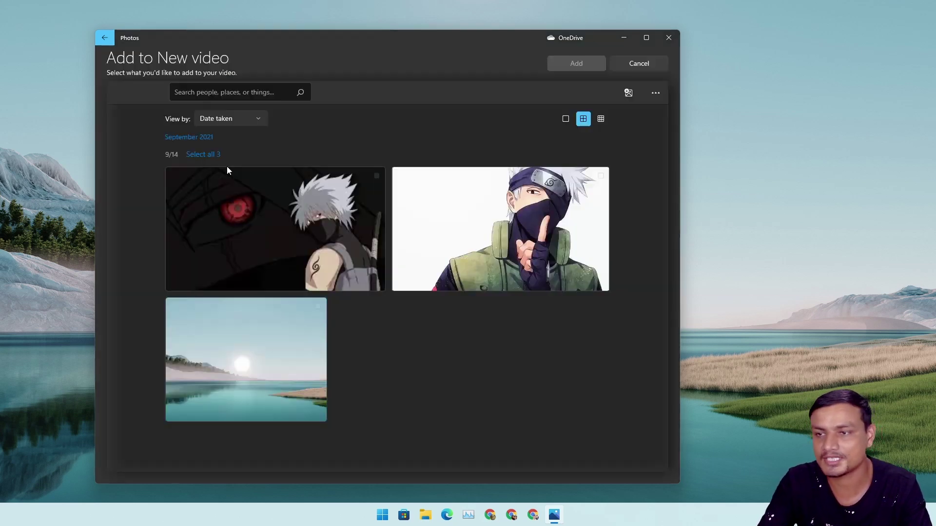
left_click(518, 230)
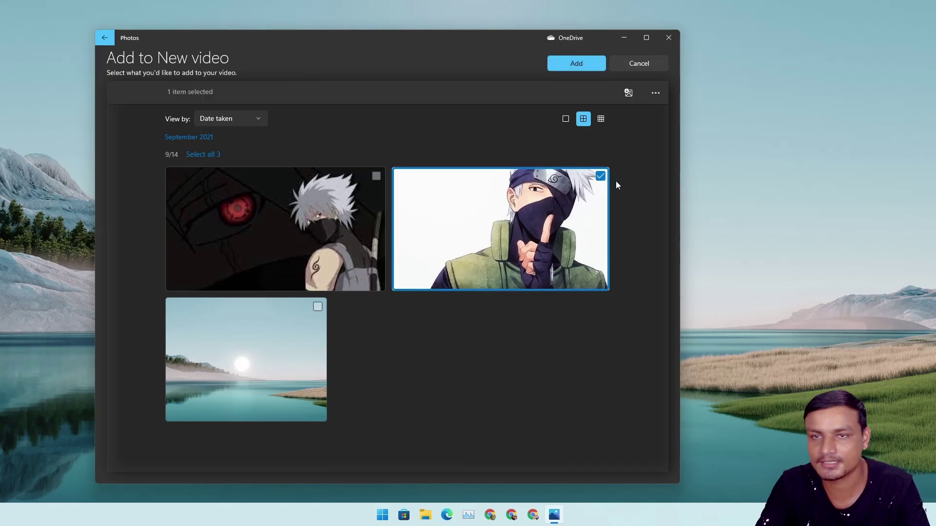
left_click(576, 63)
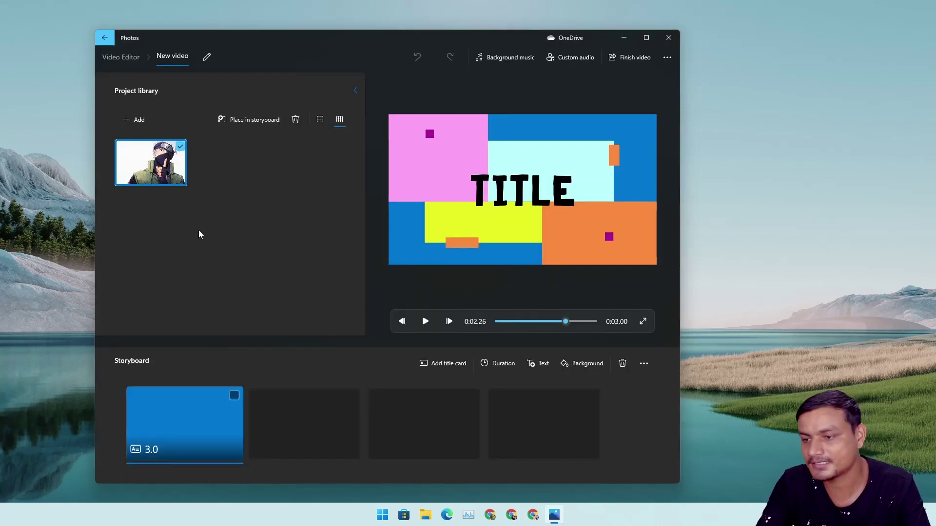
left_click_drag(156, 168, 305, 423)
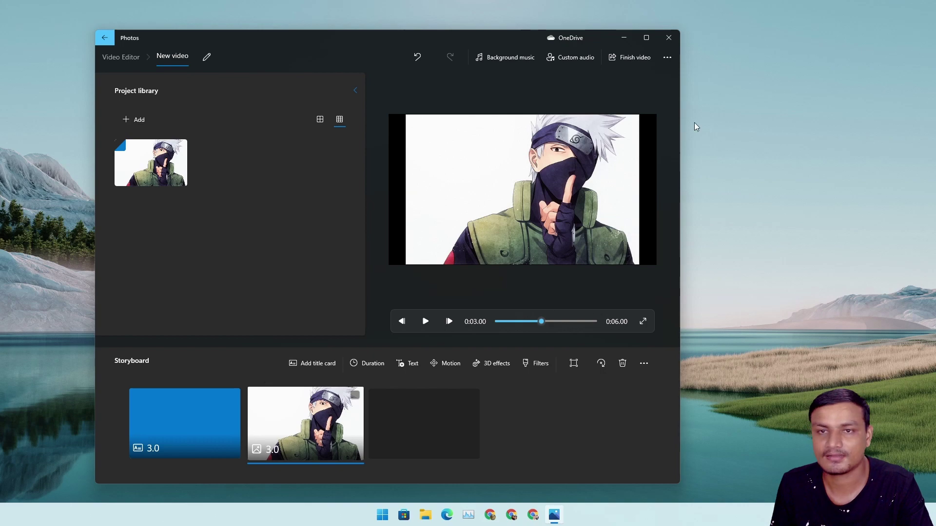
Maximise the window, add the Autumn leaves 3D effect to the Kakashi clip, and preview it
left_click(646, 38)
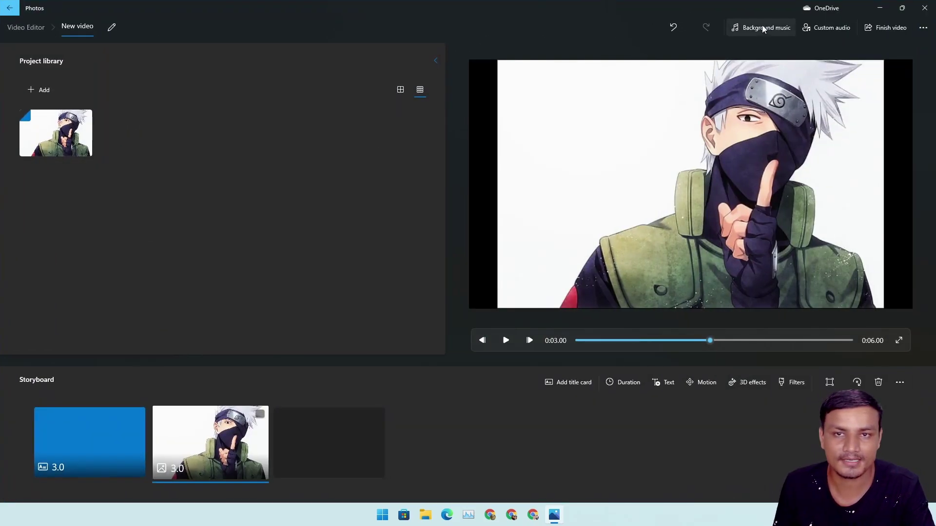
left_click(757, 385)
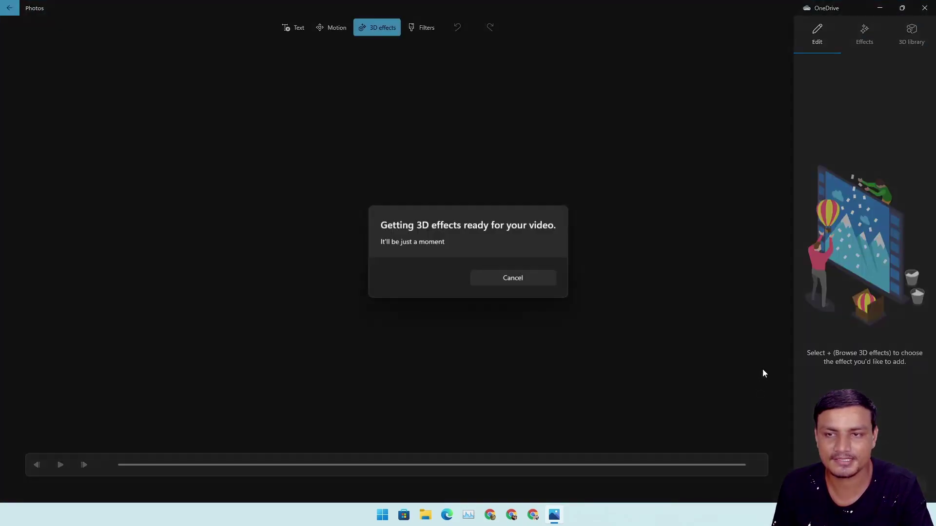
left_click(843, 195)
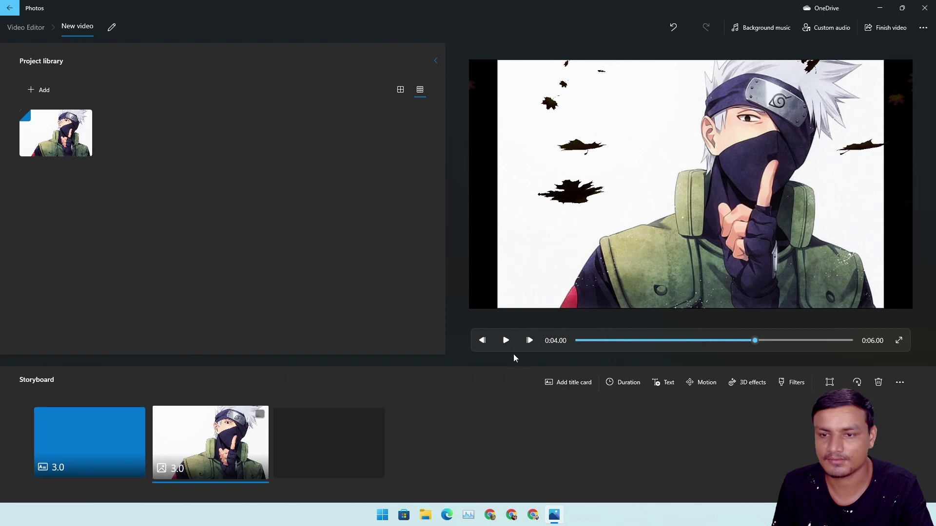
left_click(506, 340)
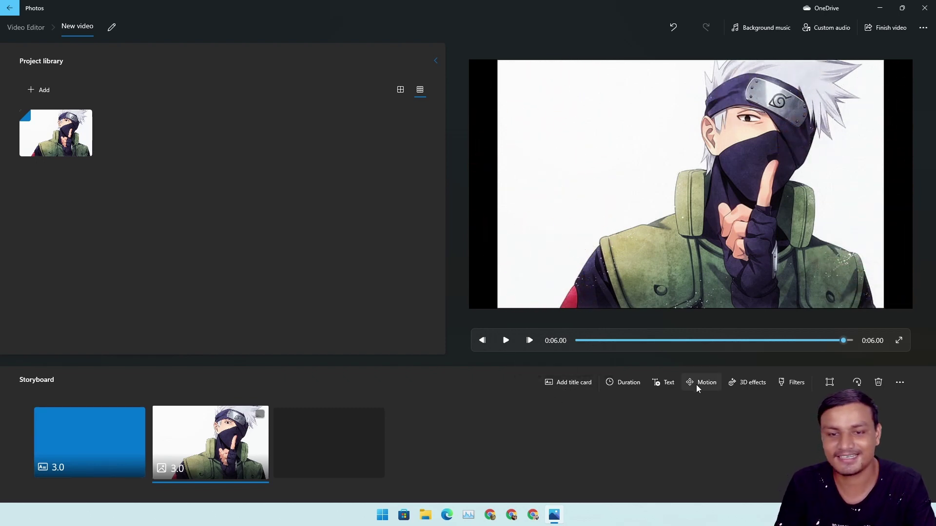
Add an enlarged Explosion effect beside the character's face and preview the project
left_click(744, 384)
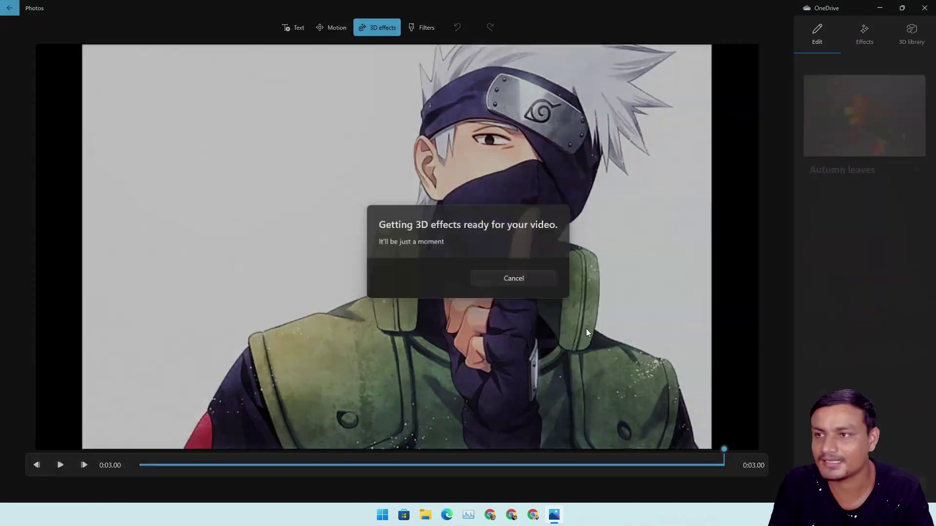
left_click(848, 39)
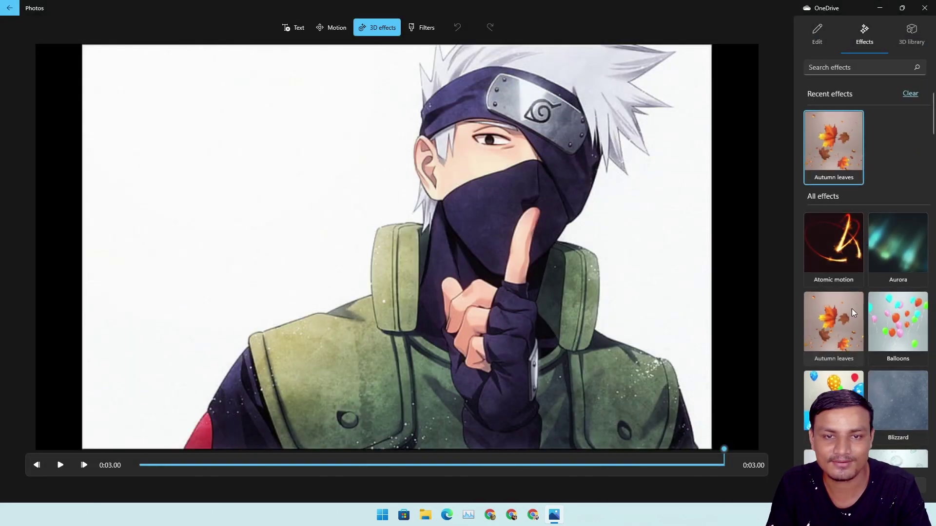
scroll(850, 305, "down", 5)
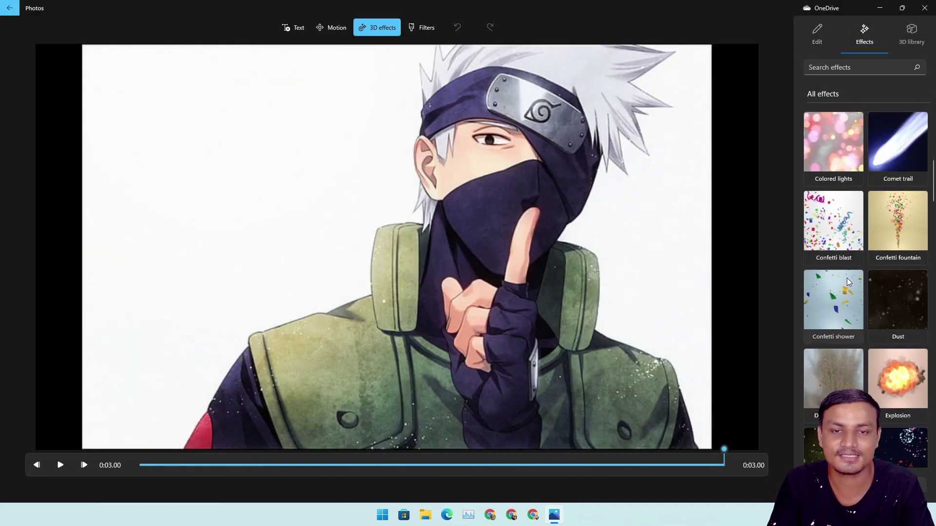
scroll(847, 282, "down", 2)
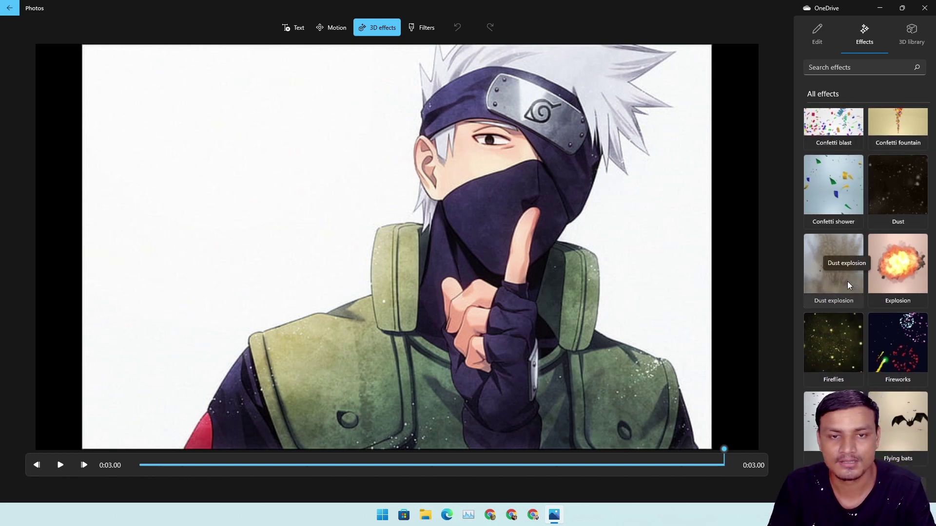
scroll(876, 270, "down", 2)
left_click(898, 171)
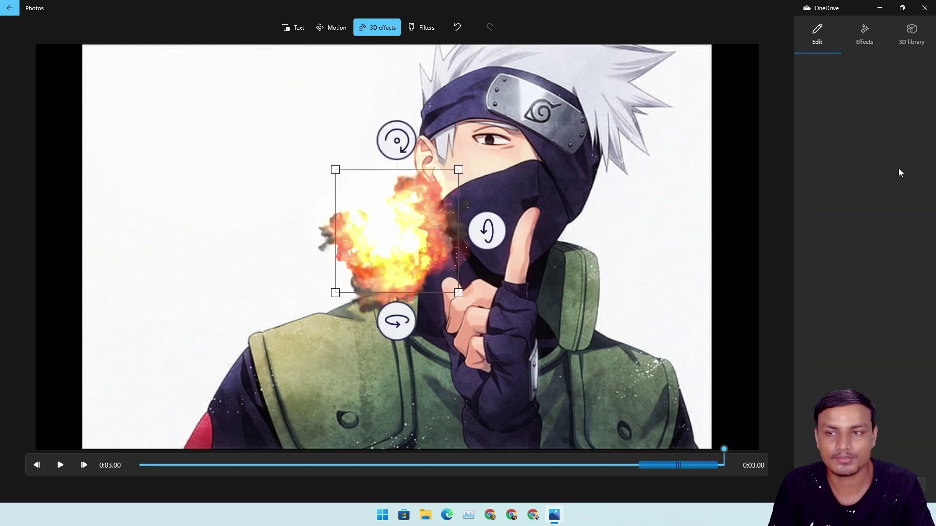
left_click_drag(458, 167, 660, 74)
left_click_drag(525, 162, 296, 213)
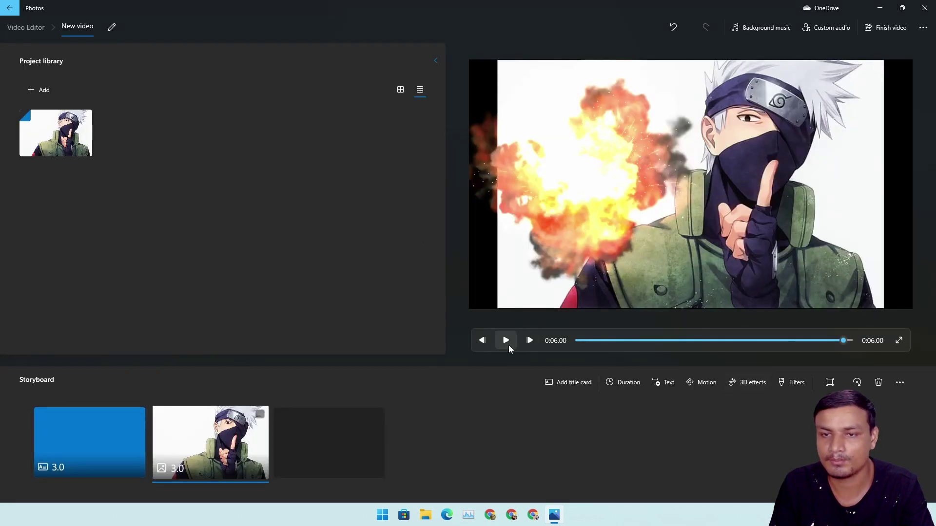
left_click(507, 341)
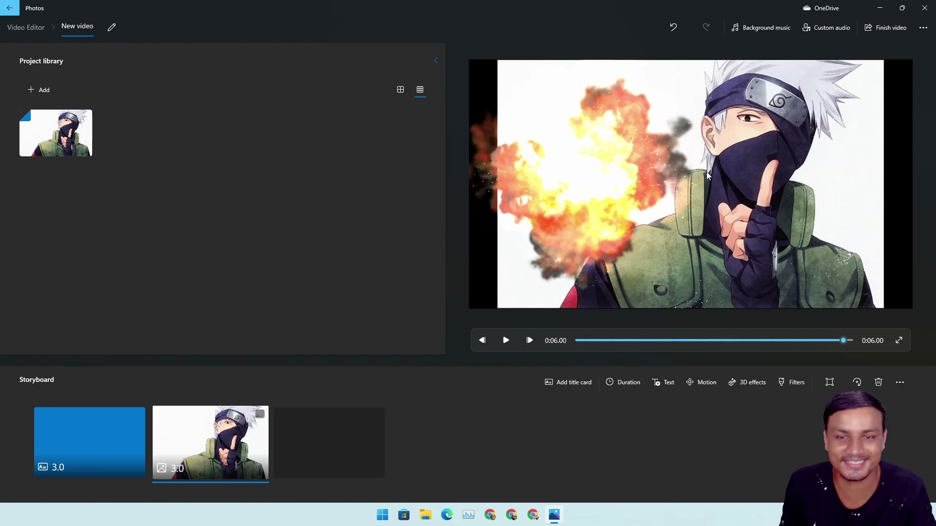
left_click(751, 382)
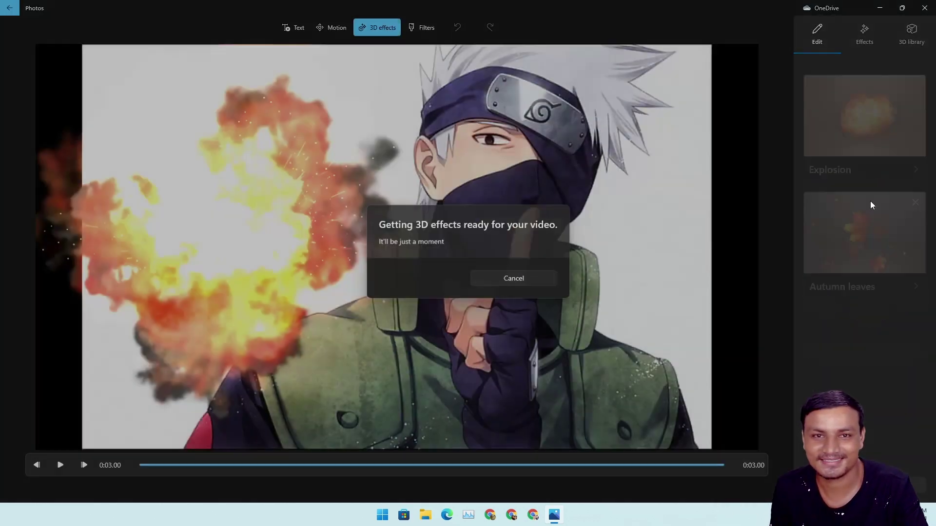
left_click(858, 485)
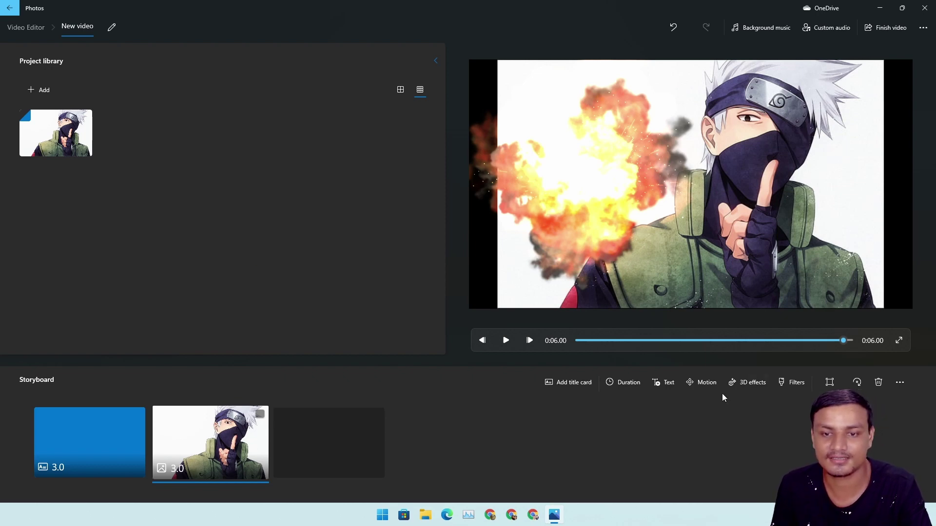
Preview Zoom in left and Zoom in right motions on the anime clip, then discard them
left_click(702, 383)
left_click(894, 138)
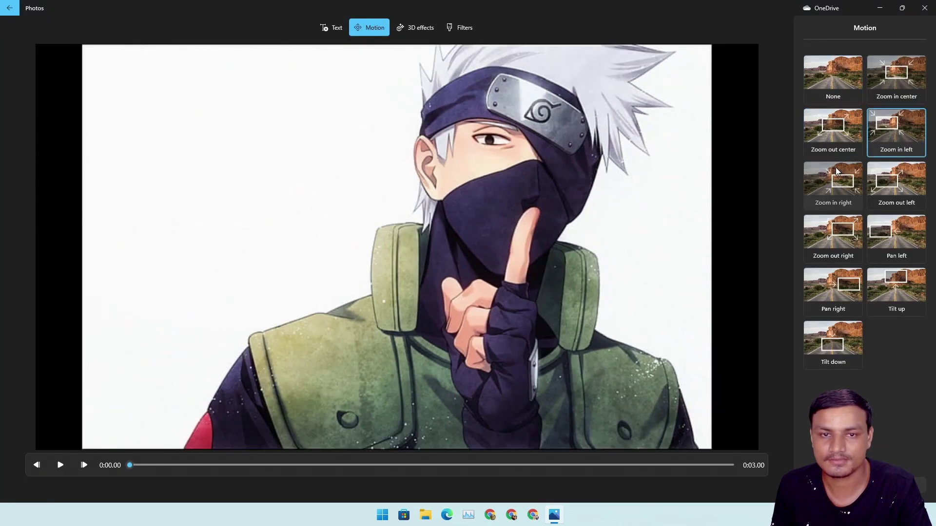
left_click(830, 188)
left_click(59, 466)
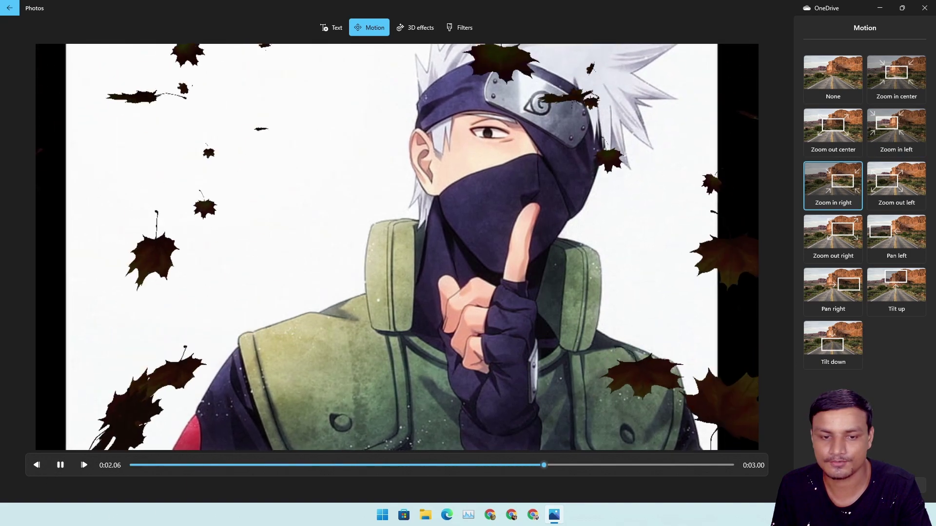
key("Escape")
left_click(429, 277)
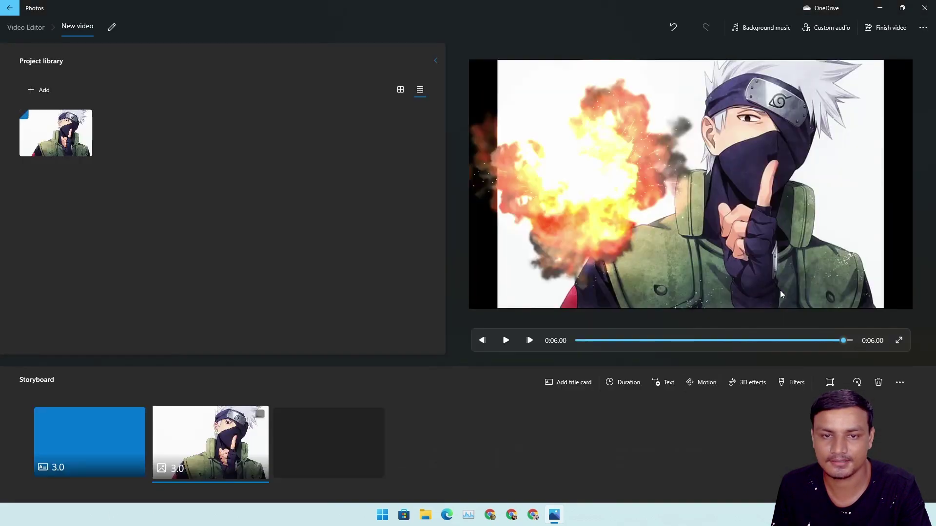
Remove the Explosion and Autumn leaves 3D effects from the anime clip
left_click(747, 382)
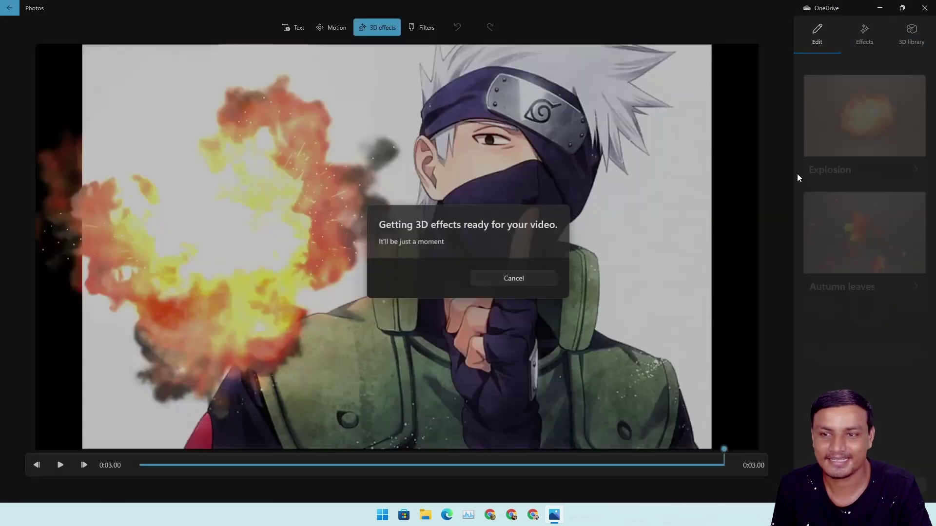
left_click(870, 33)
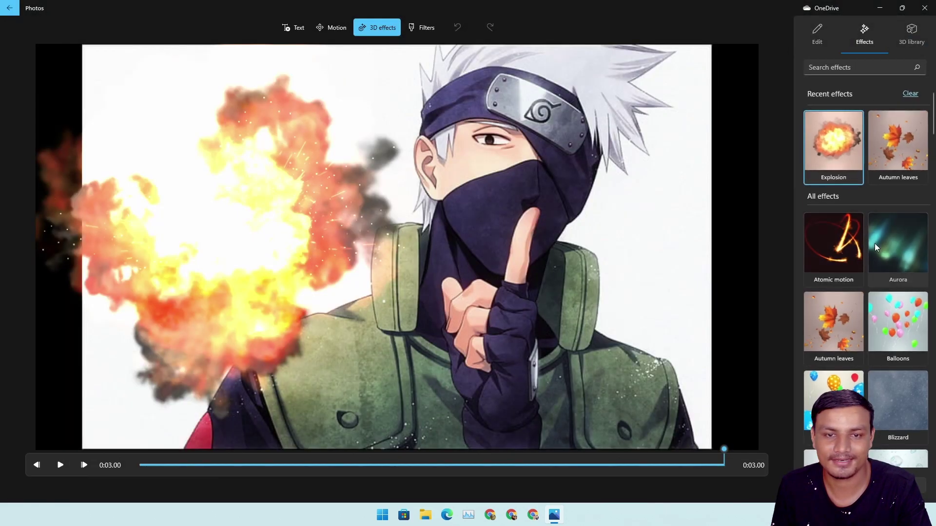
scroll(877, 292, "down", 5)
scroll(873, 300, "down", 10)
scroll(873, 299, "down", 5)
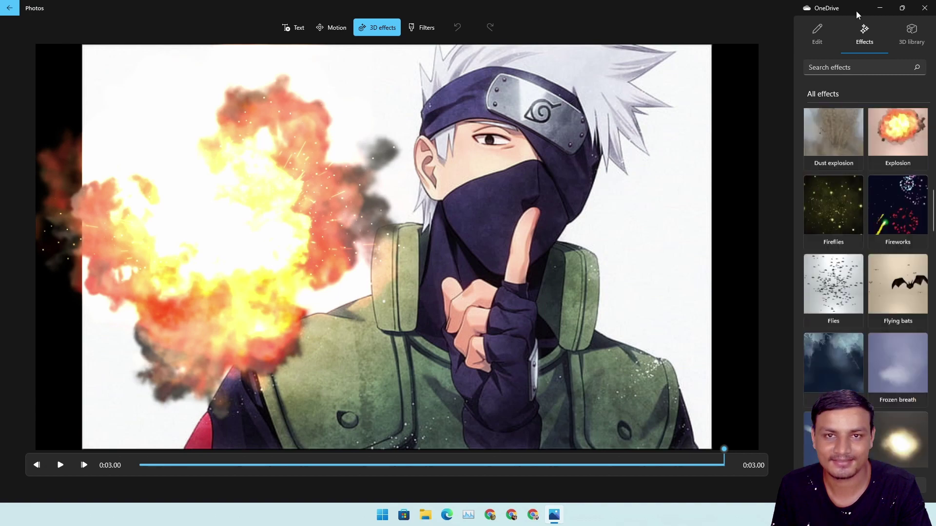
left_click(819, 35)
left_click(914, 75)
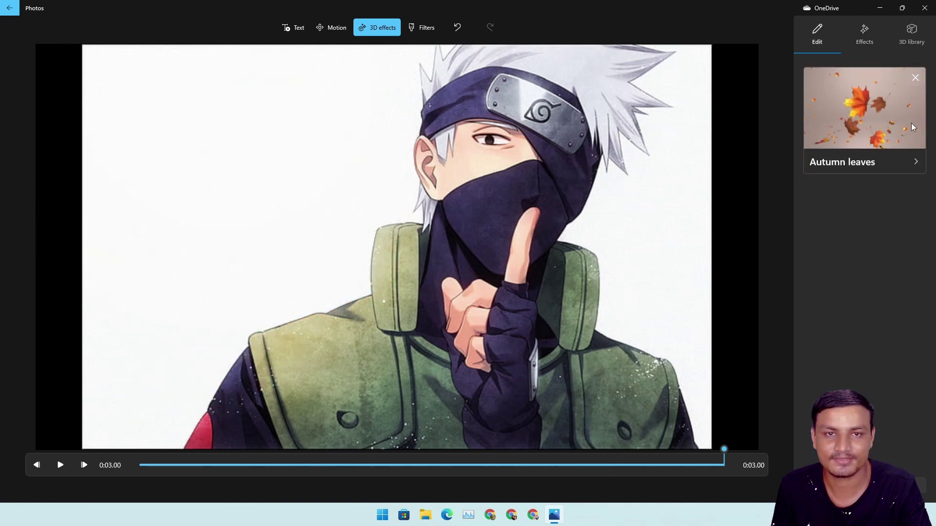
left_click(914, 77)
Add a large Spinning globe effect left of the face and play the clip twice
left_click(854, 36)
scroll(882, 302, "down", 10)
scroll(877, 294, "down", 10)
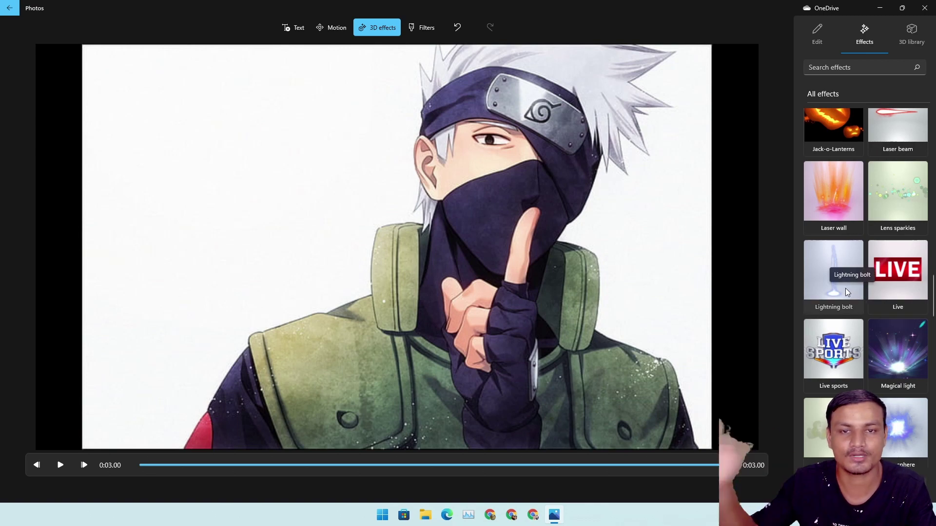
scroll(847, 288, "down", 5)
scroll(844, 304, "down", 10)
scroll(853, 332, "down", 3)
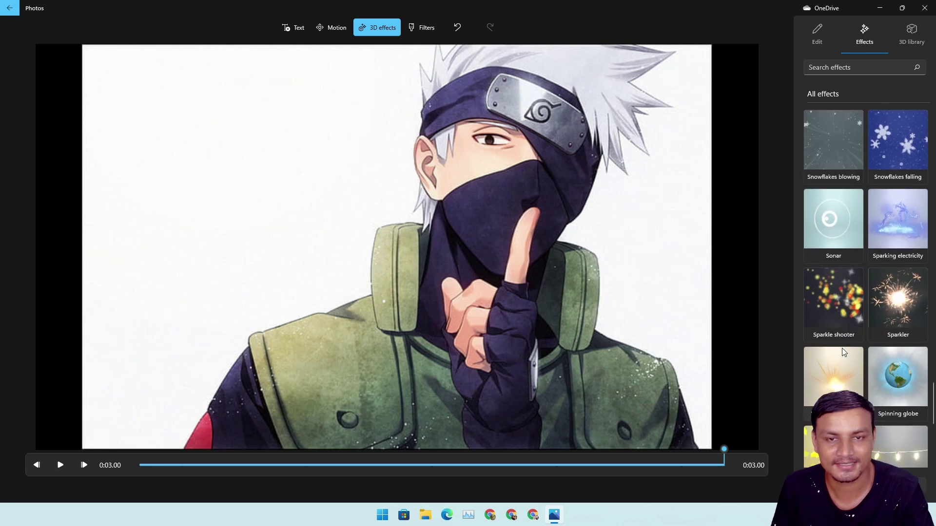
scroll(840, 276, "down", 3)
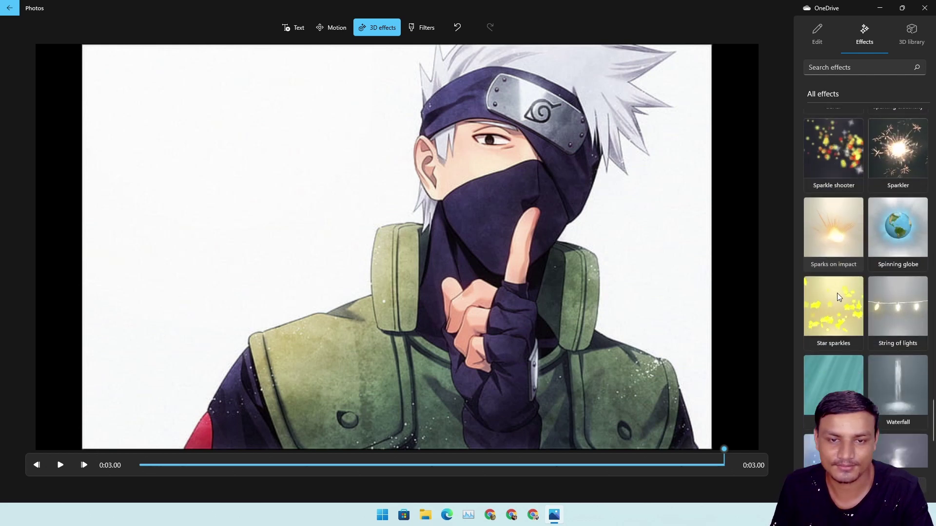
left_click(903, 212)
left_click_drag(426, 217, 589, 52)
left_click_drag(503, 166, 377, 263)
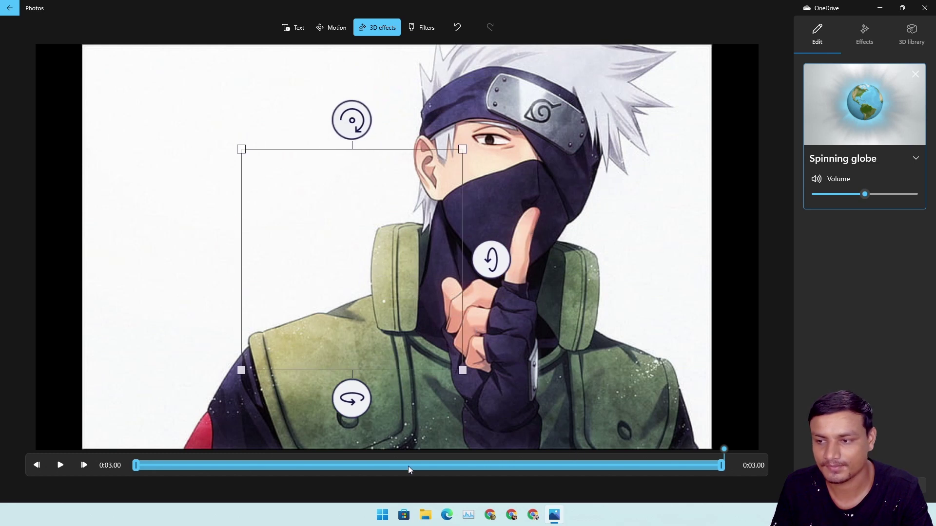
left_click(60, 465)
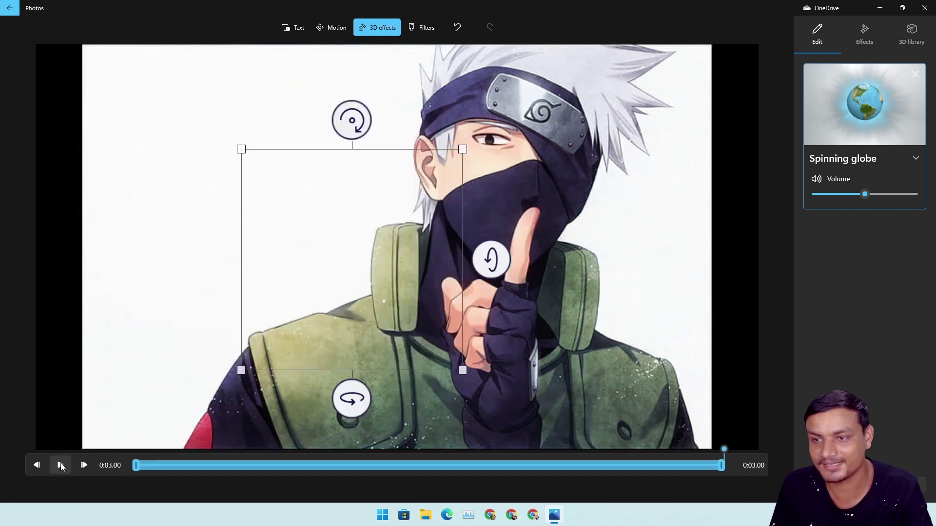
left_click(61, 465)
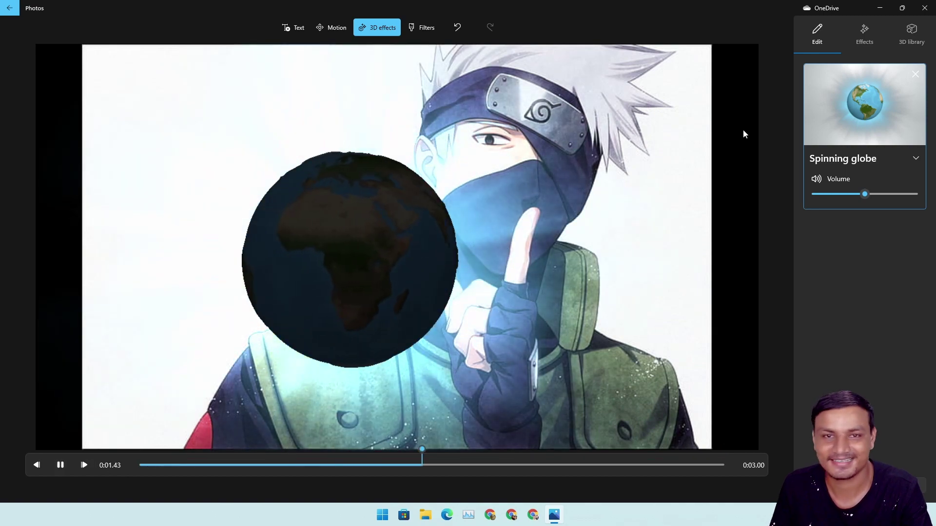
Browse the full list of 3D effects again
left_click(864, 35)
scroll(878, 343, "down", 3)
scroll(878, 344, "down", 3)
scroll(877, 337, "up", 3)
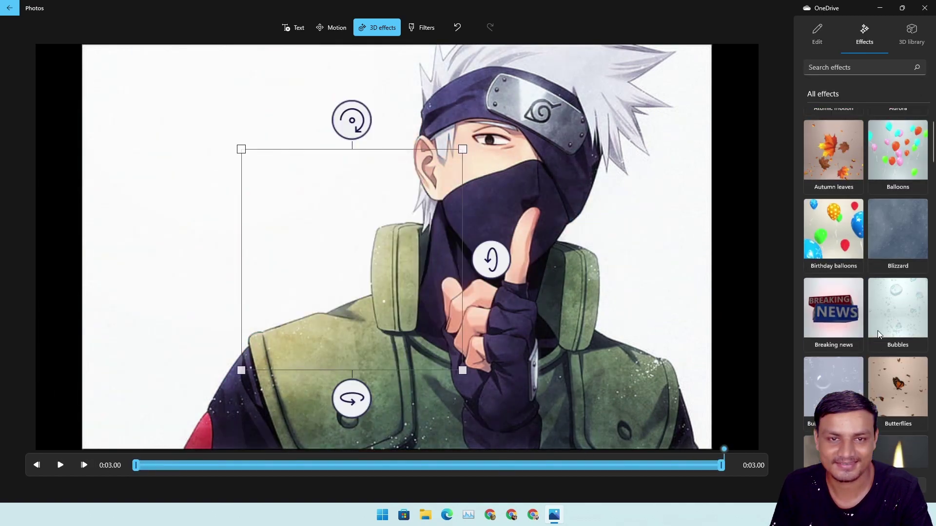
Browse the Animals & Insects models in the 3D library, then attempt to exit the 3D effects editor
left_click(901, 44)
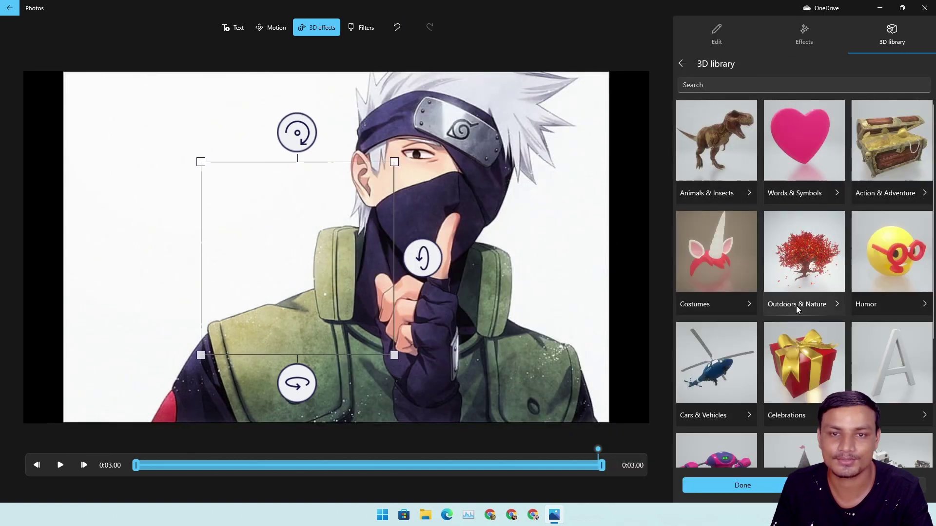
scroll(796, 305, "down", 3)
scroll(795, 320, "up", 3)
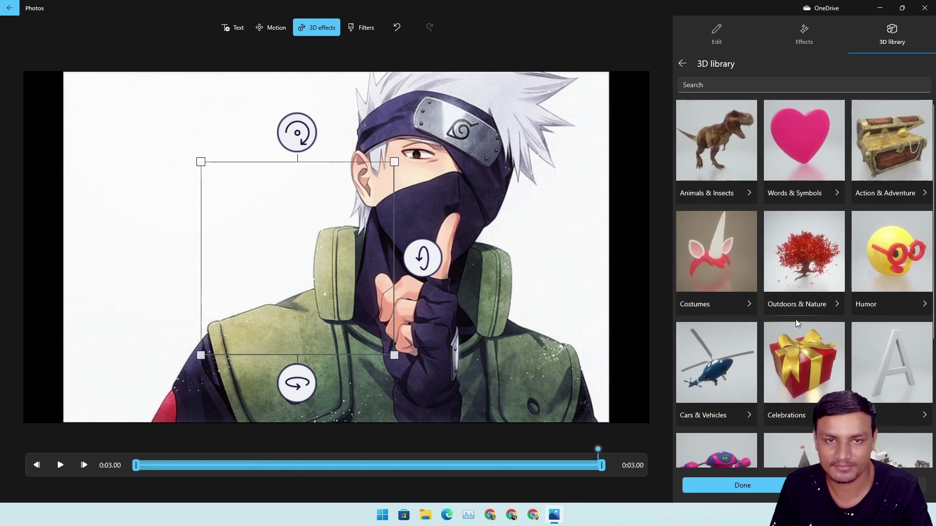
left_click(727, 153)
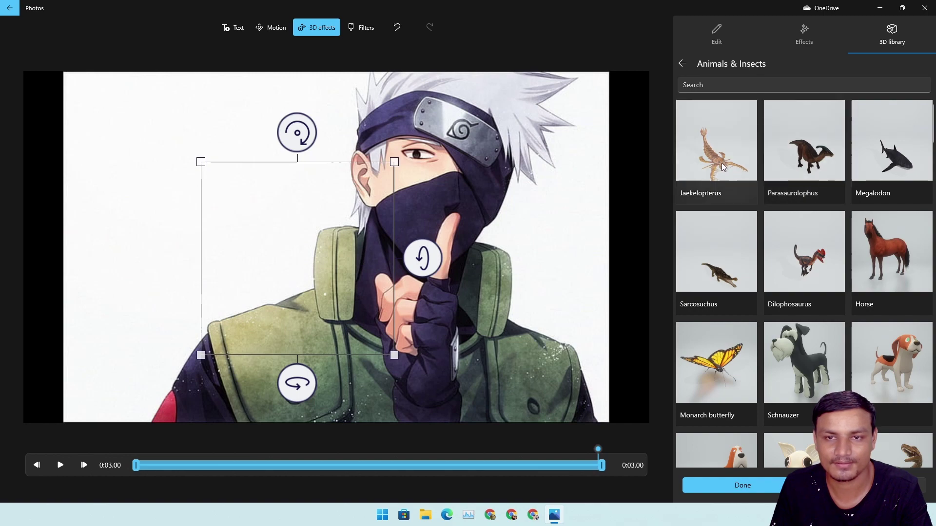
scroll(813, 260, "down", 6)
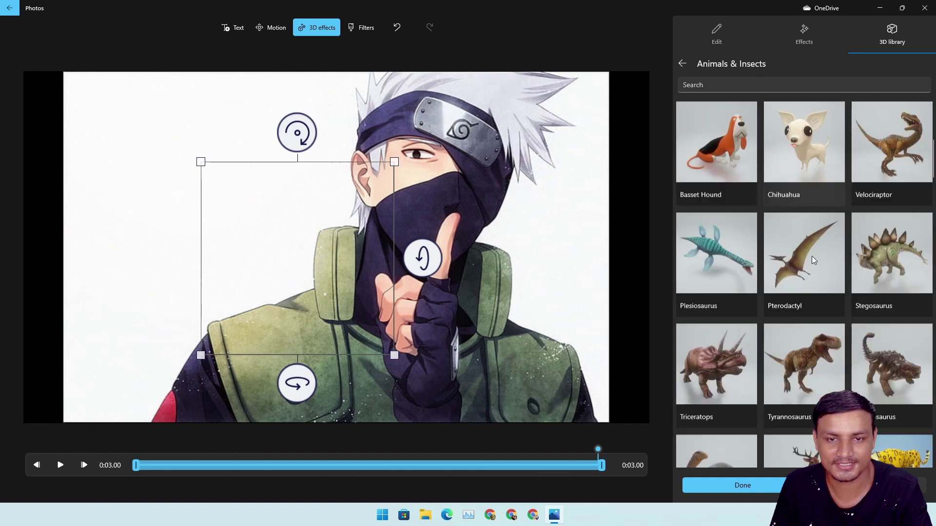
scroll(812, 260, "down", 5)
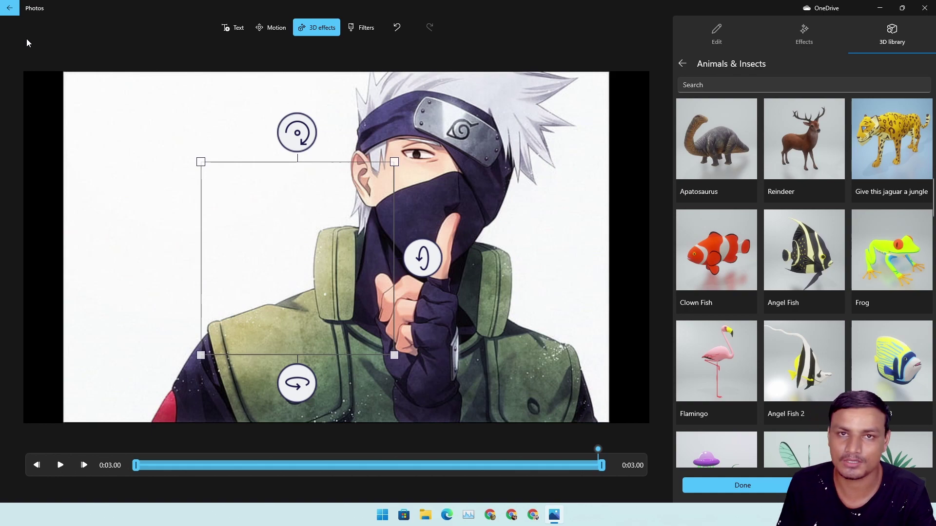
left_click(9, 7)
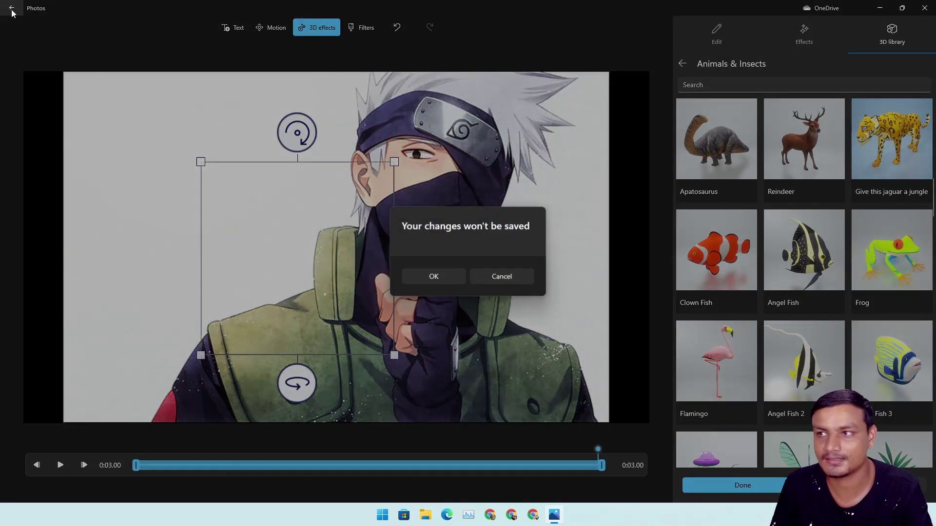
Discard the unsaved 3D changes and exit the video project back to the photo Collection
left_click(430, 278)
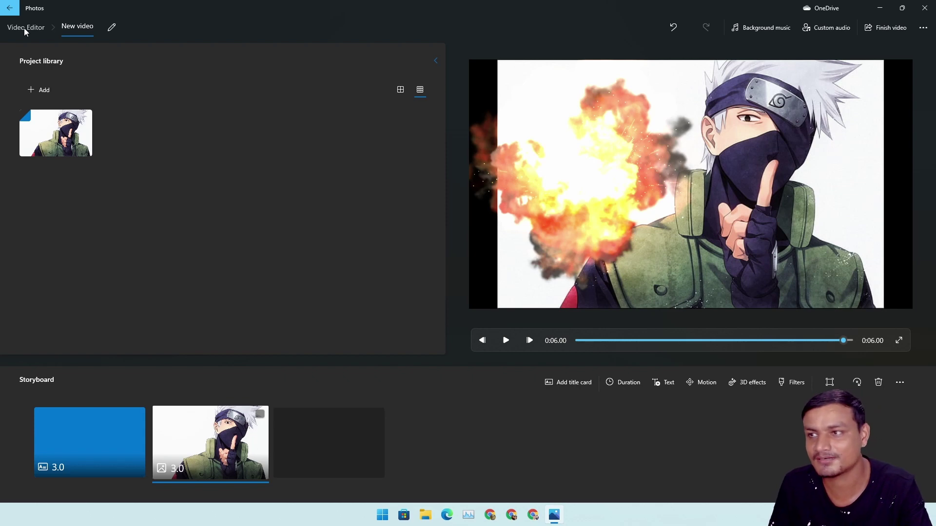
left_click(24, 28)
left_click(10, 9)
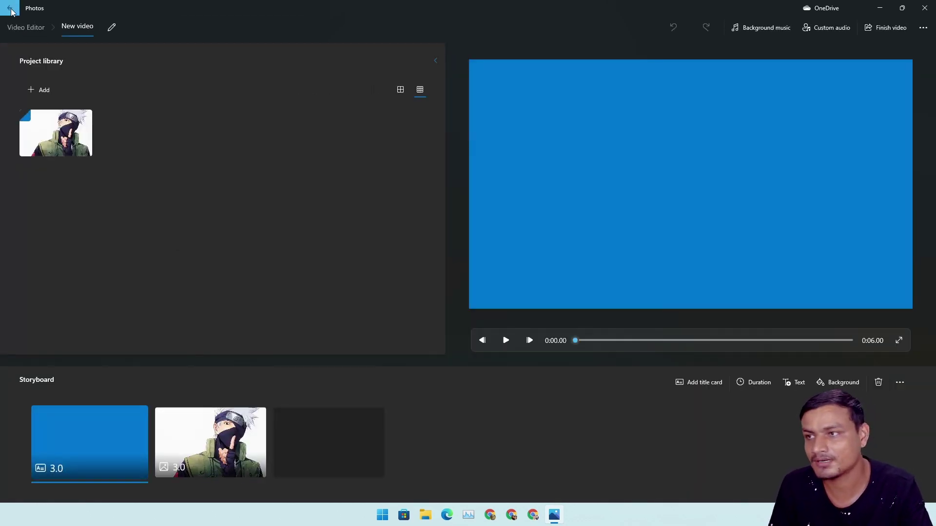
left_click(11, 9)
left_click(13, 28)
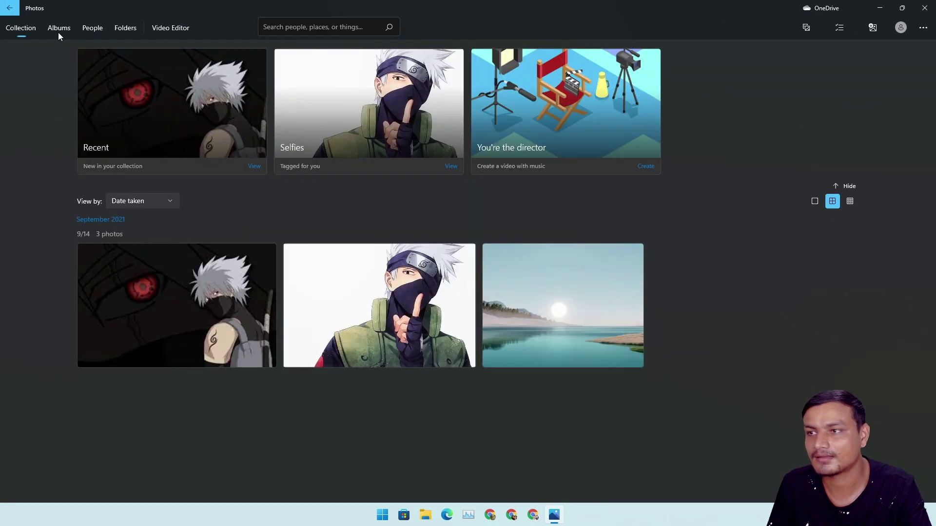